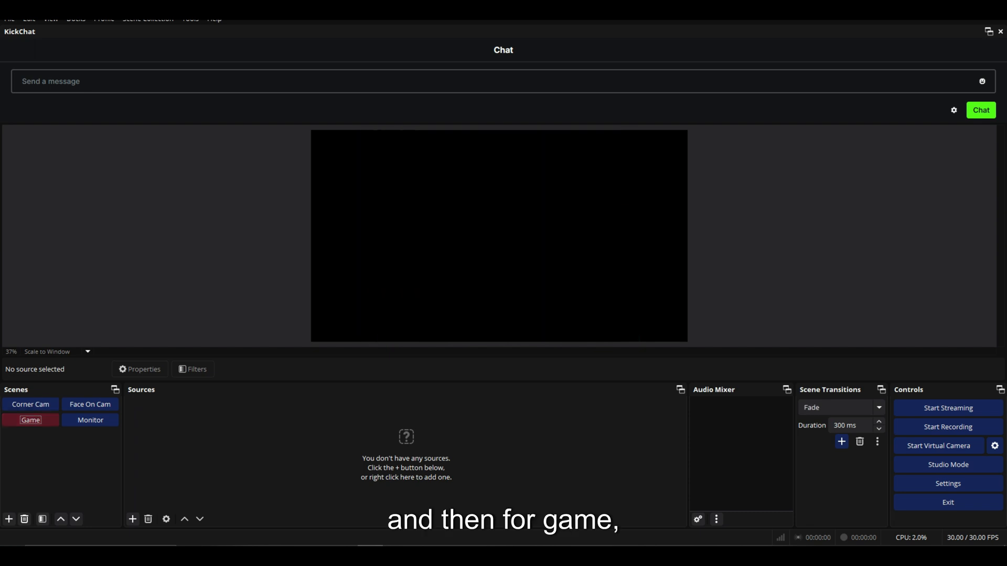
# Add a Game Capture source named GSPRO to the Game scene.
pyautogui.click(132, 519)
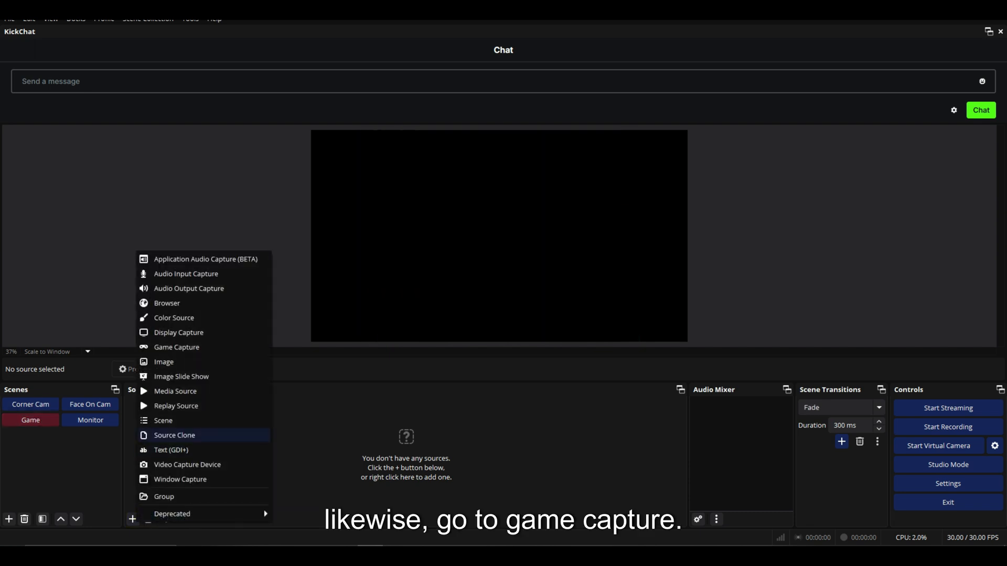
pyautogui.click(177, 347)
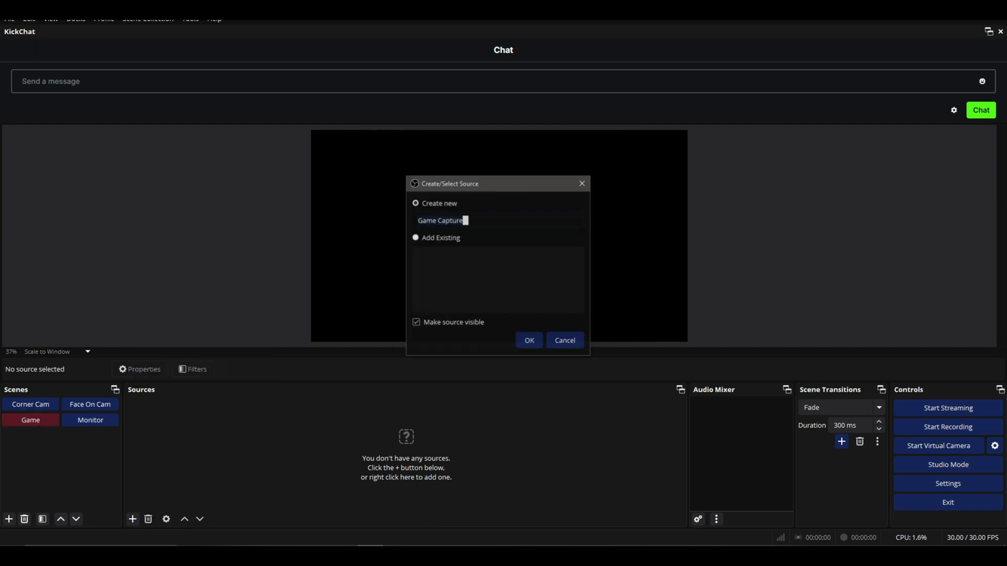
pyautogui.write('GS')
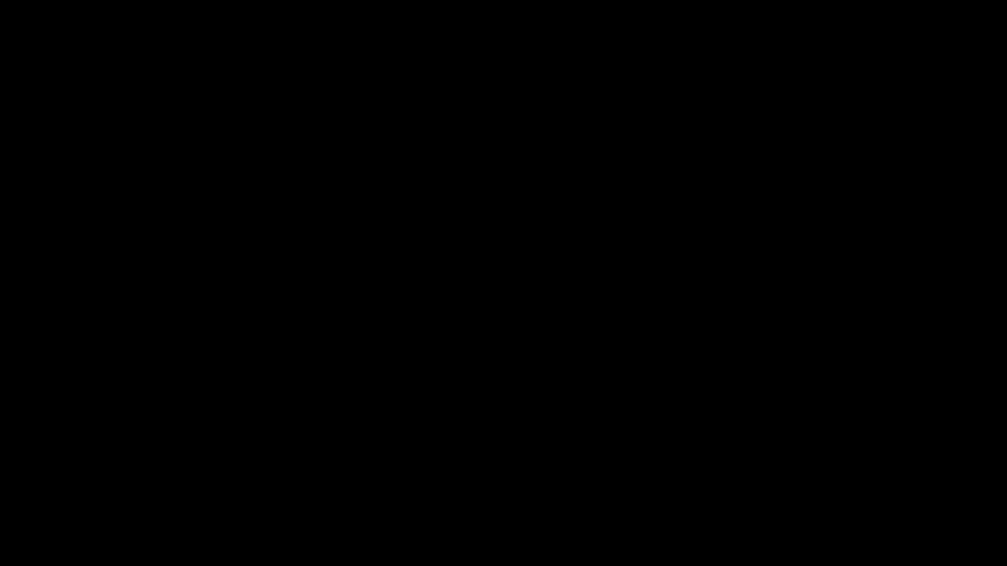
pyautogui.write('PRO')
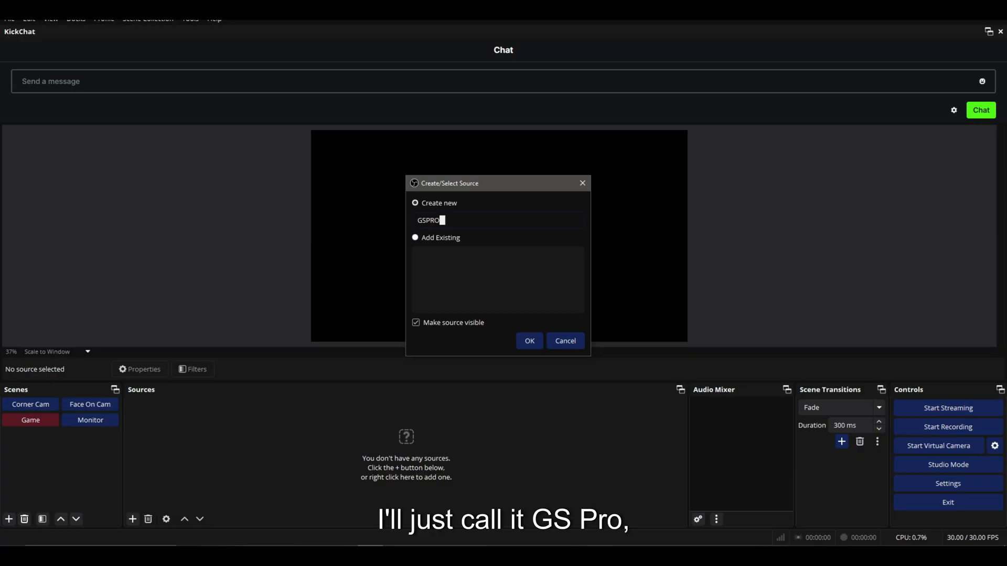
pyautogui.click(530, 341)
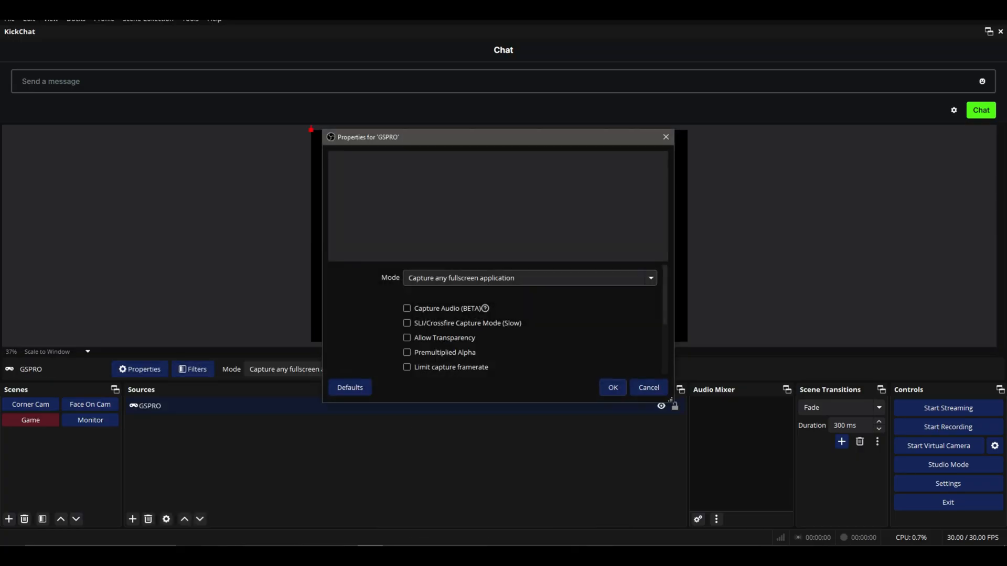
# Set the GSPRO capture mode to Capture specific window and choose the GSPro.exe window.
pyautogui.click(530, 278)
pyautogui.click(530, 303)
pyautogui.click(533, 299)
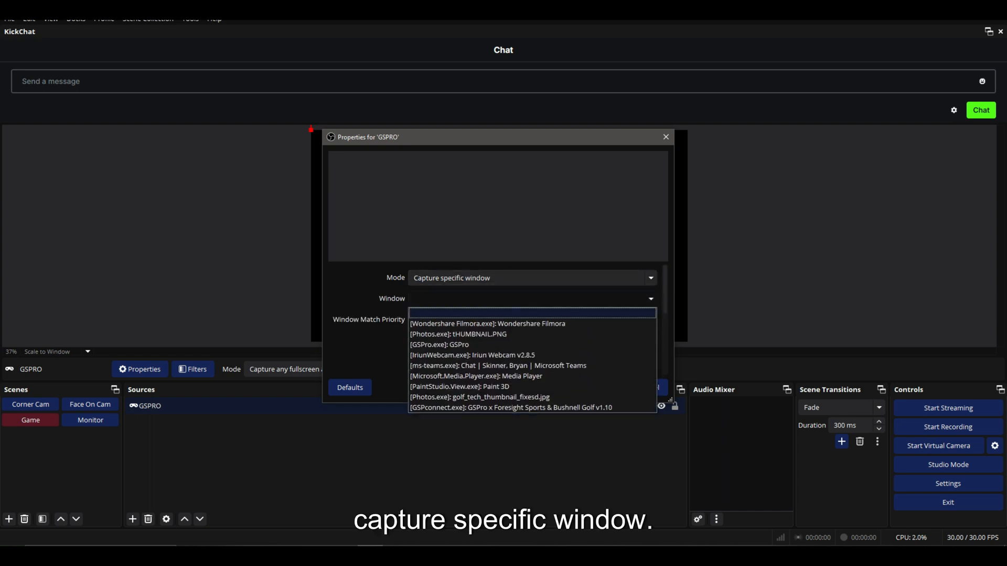
pyautogui.click(439, 345)
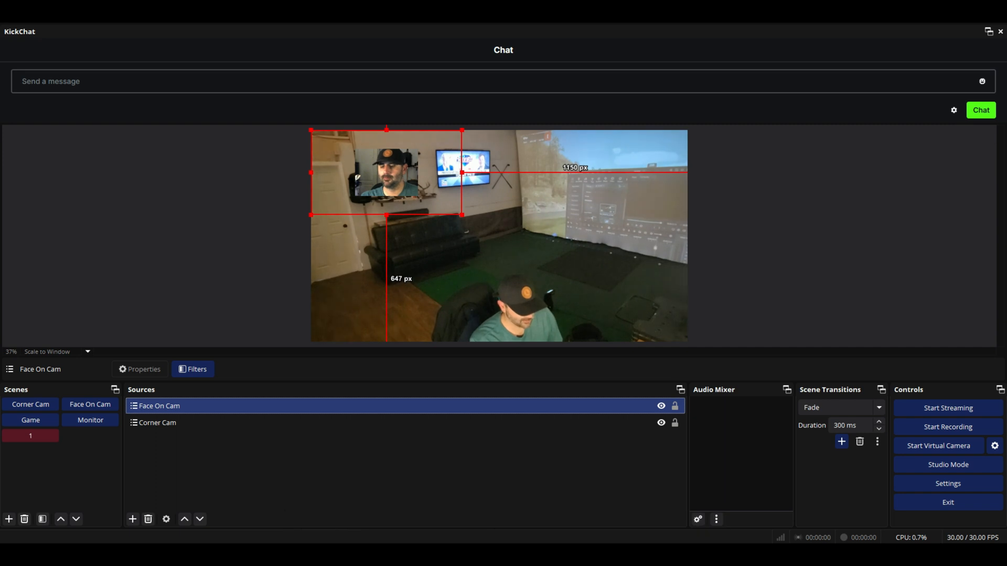
# Remove the Face On Cam source from scene 1.
pyautogui.click(148, 519)
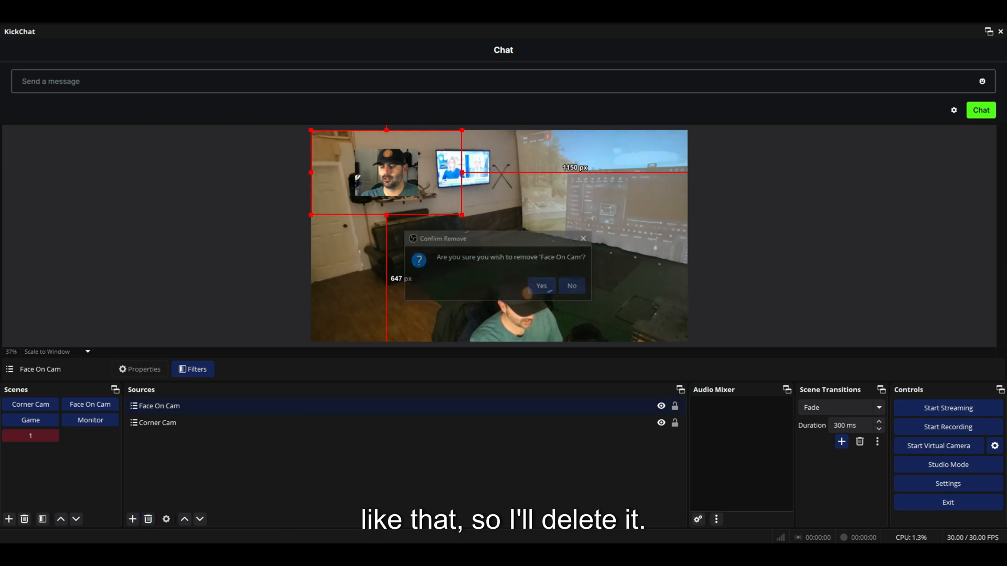
pyautogui.click(542, 286)
# Add a Source Clone source to scene 1 that clones the Face source.
pyautogui.click(133, 520)
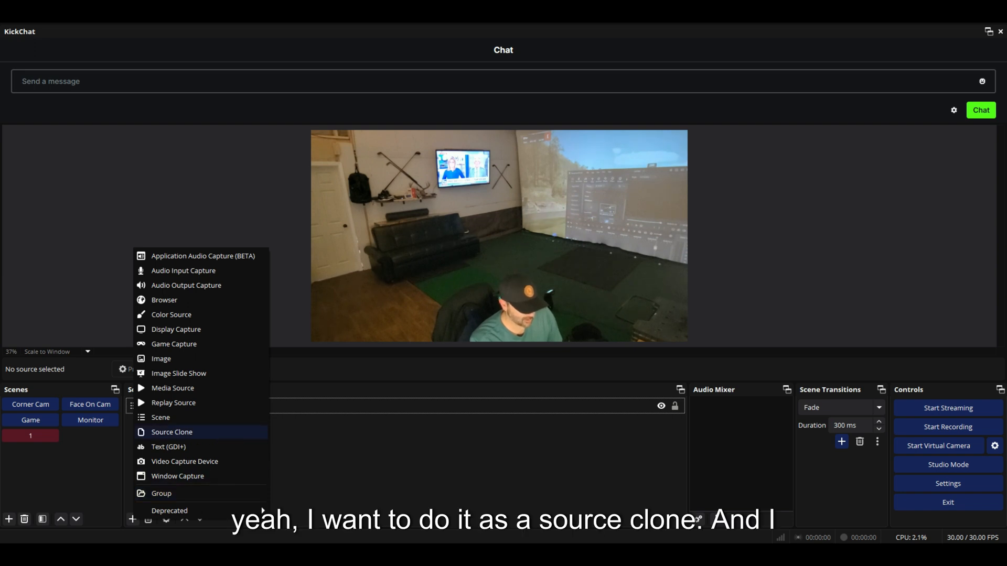
pyautogui.click(172, 432)
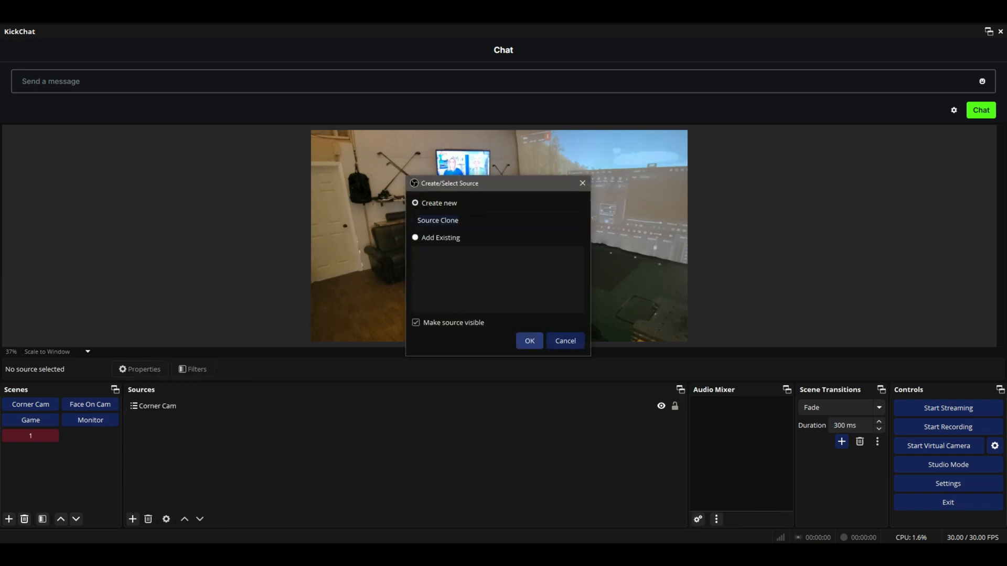
pyautogui.press('Return')
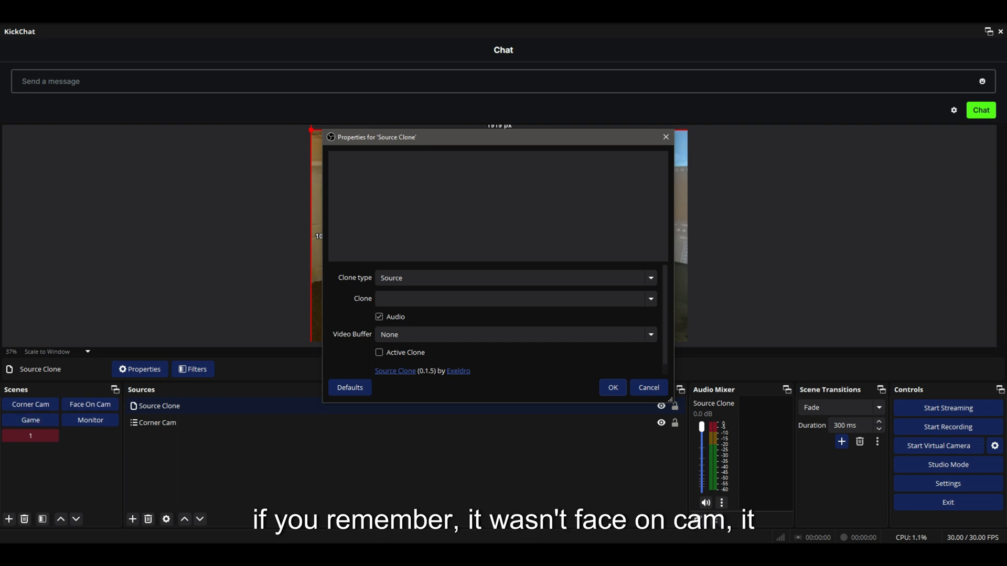
pyautogui.click(516, 299)
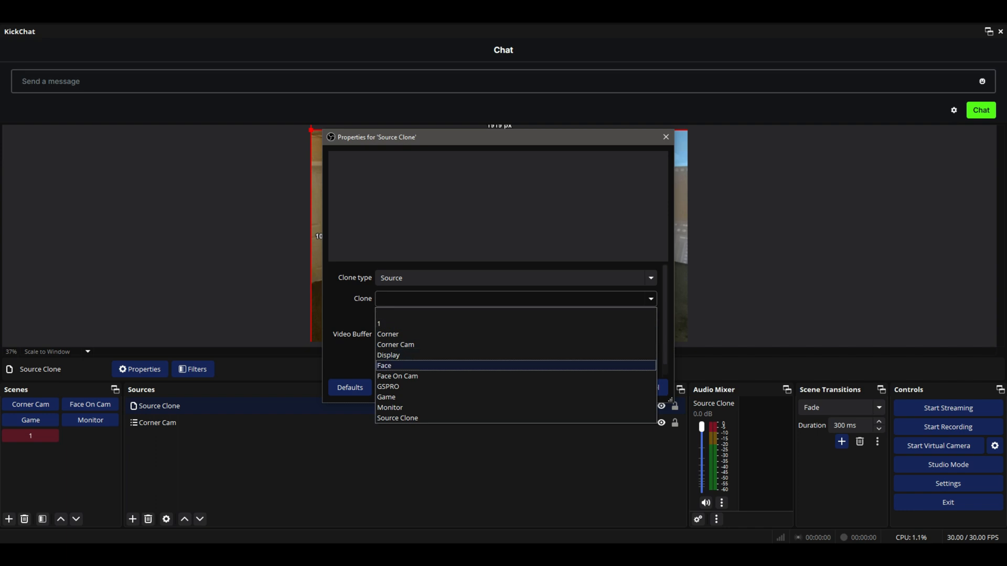
pyautogui.click(516, 366)
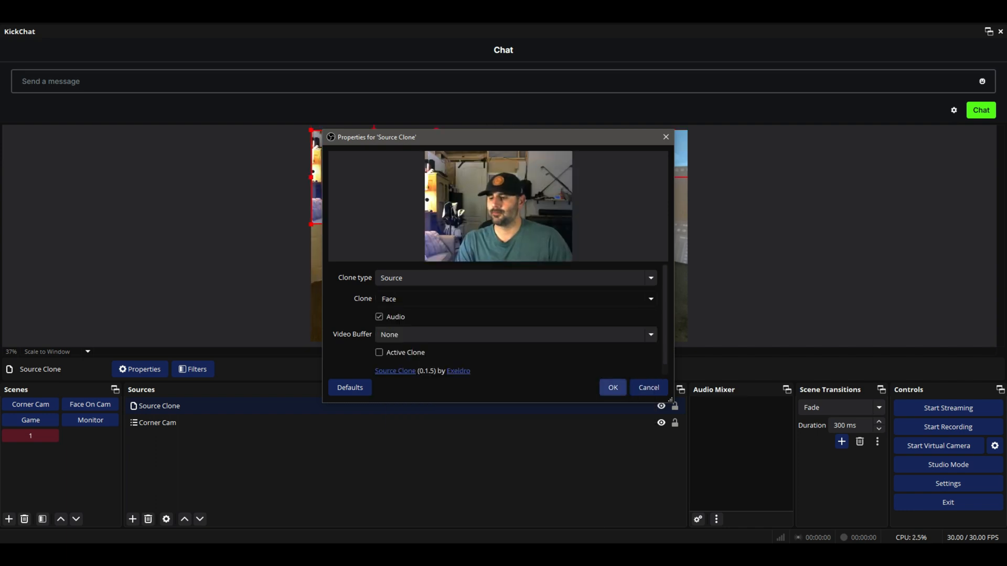
pyautogui.click(612, 388)
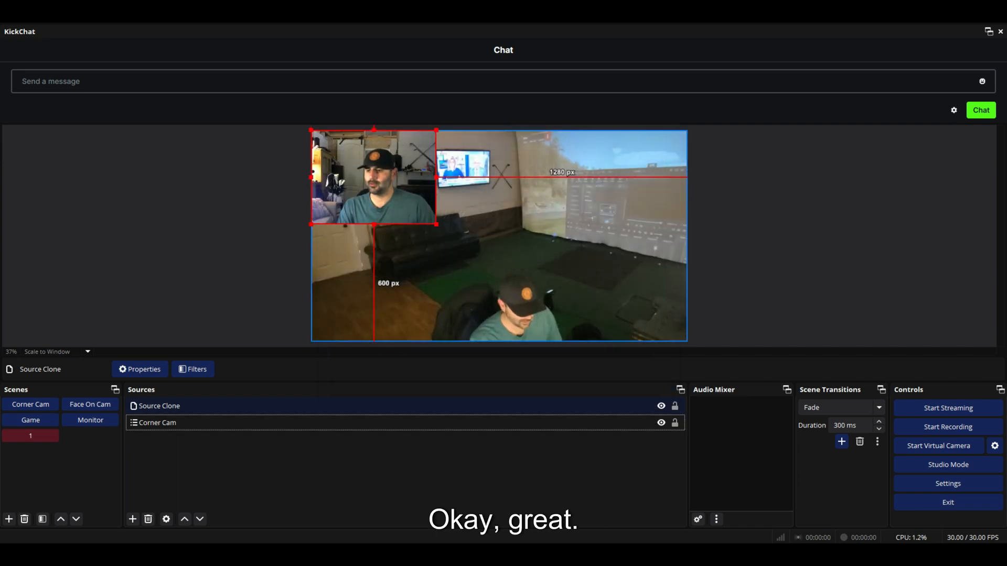
# Add an Advanced Mask filter to the Source Clone source.
pyautogui.rightClick(382, 263)
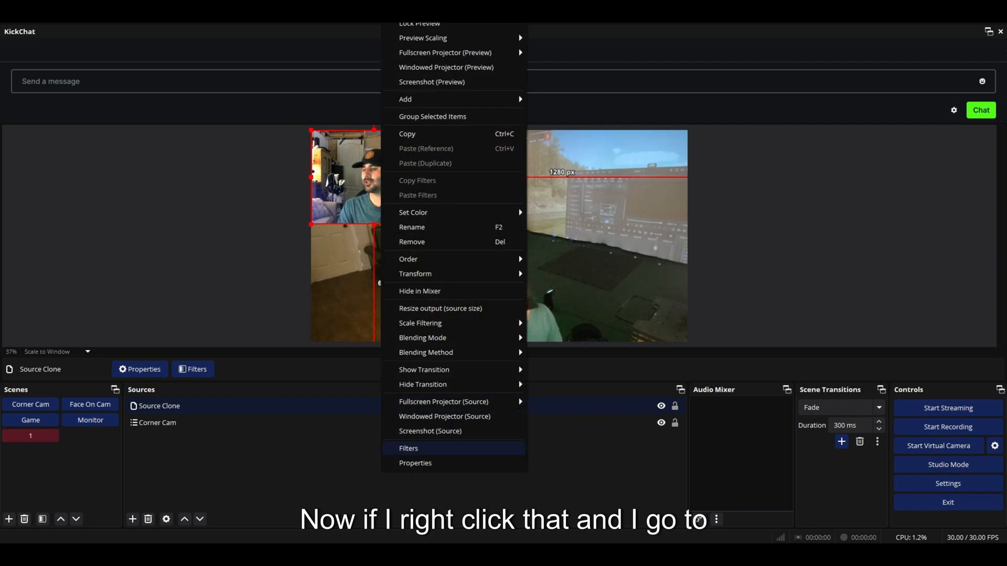
pyautogui.click(415, 449)
pyautogui.click(286, 449)
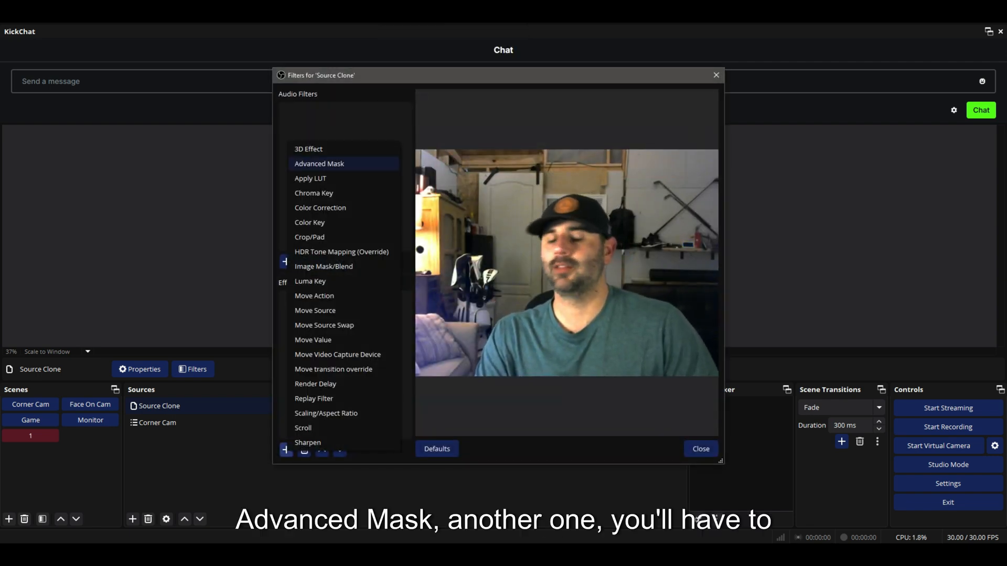
pyautogui.click(319, 164)
pyautogui.press('Return')
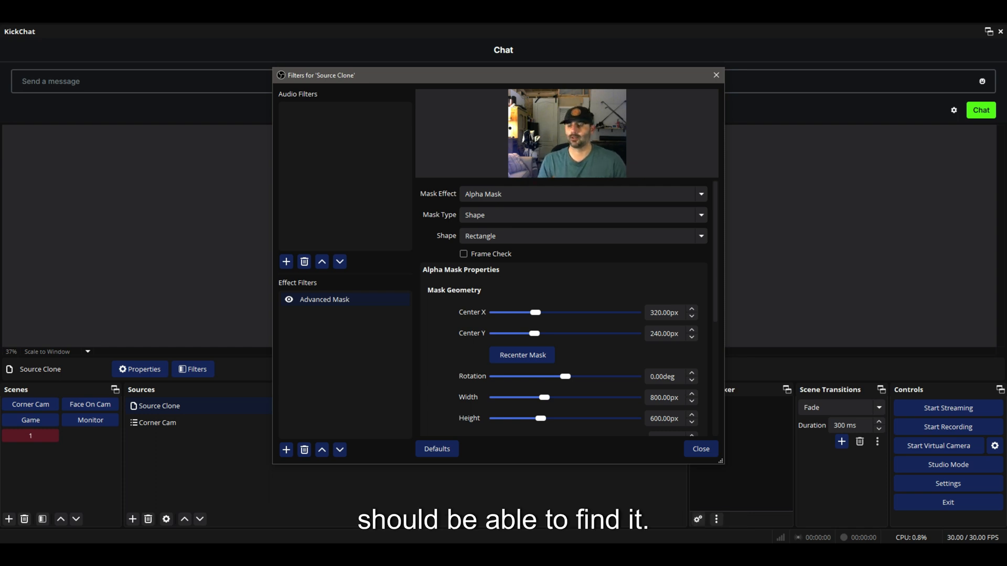
# Set the mask's Zoom to 181% and its uniform corner radius to about 280 px.
pyautogui.scroll(-1, 564, 309)
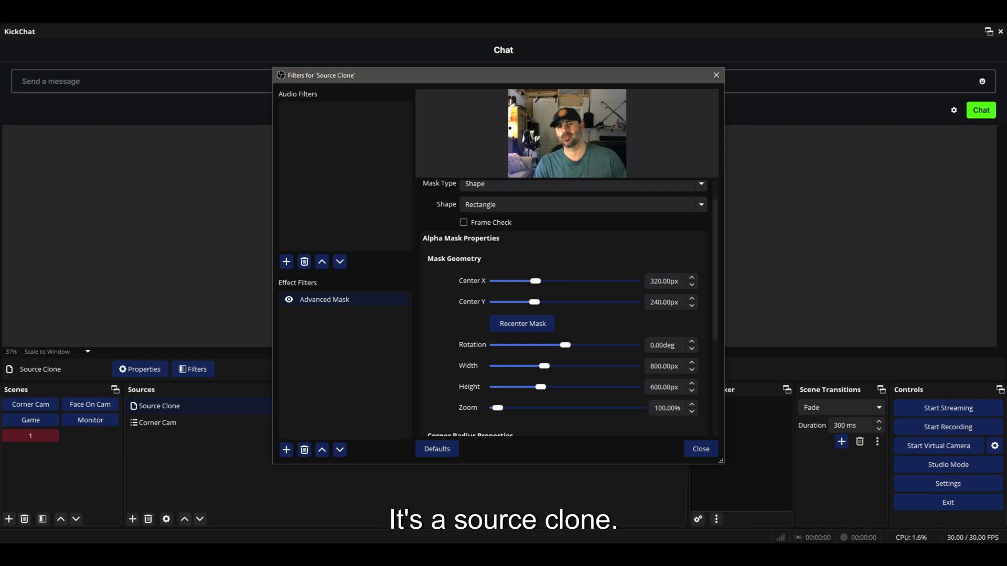
pyautogui.scroll(-2, 564, 309)
pyautogui.scroll(-1, 563, 309)
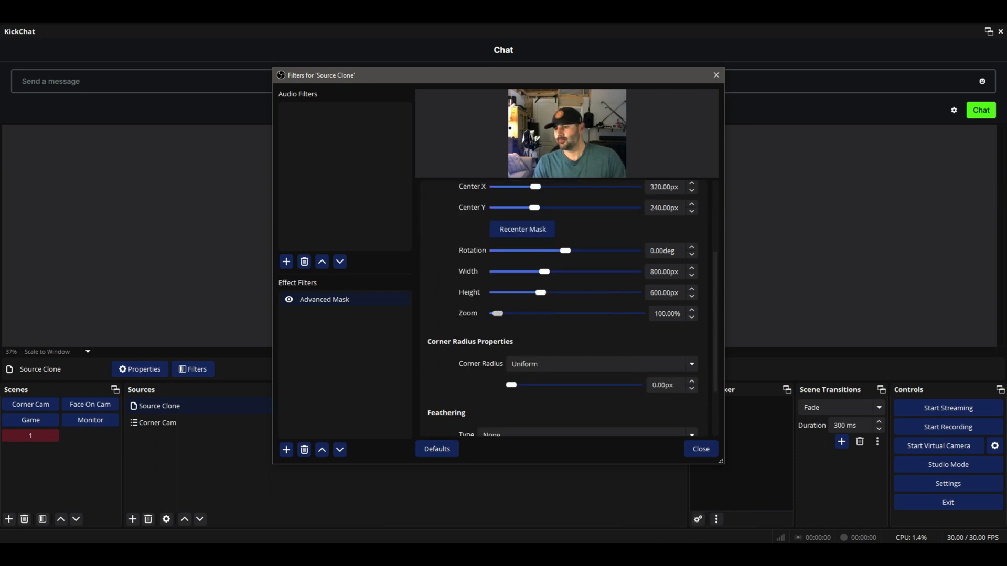
pyautogui.moveTo(497, 313); pyautogui.dragTo(498, 314)
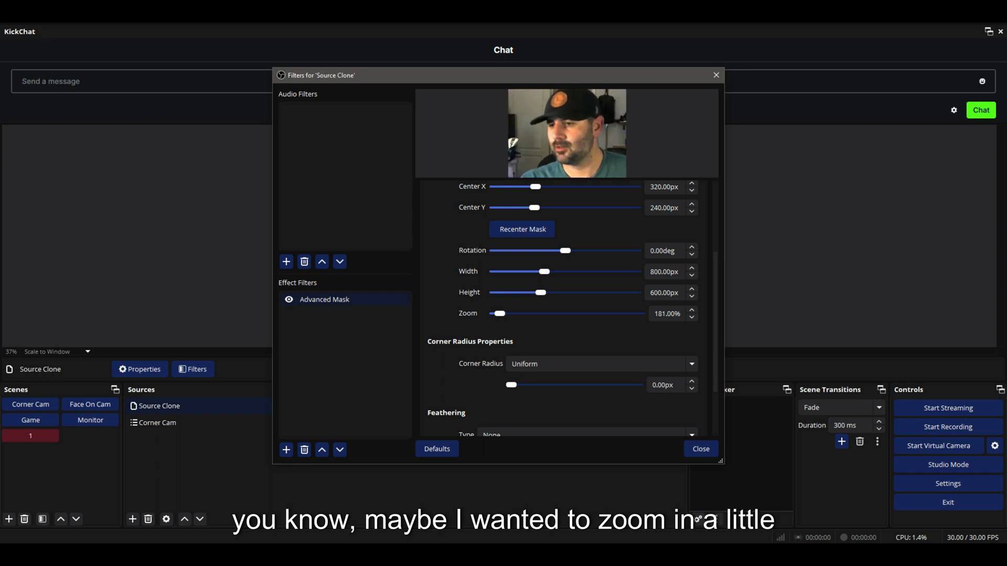
pyautogui.scroll(-1, 564, 309)
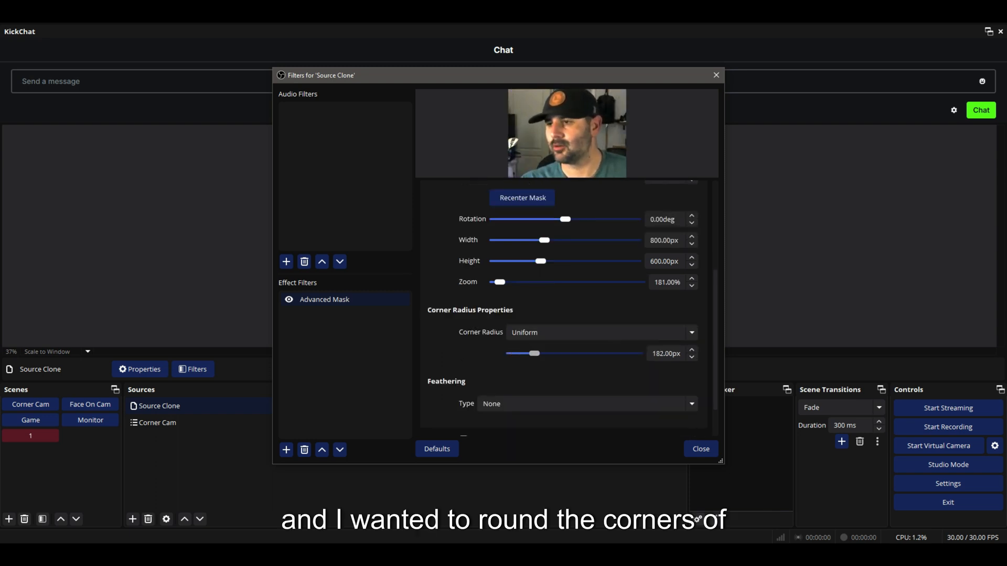
pyautogui.moveTo(566, 354); pyautogui.dragTo(544, 354)
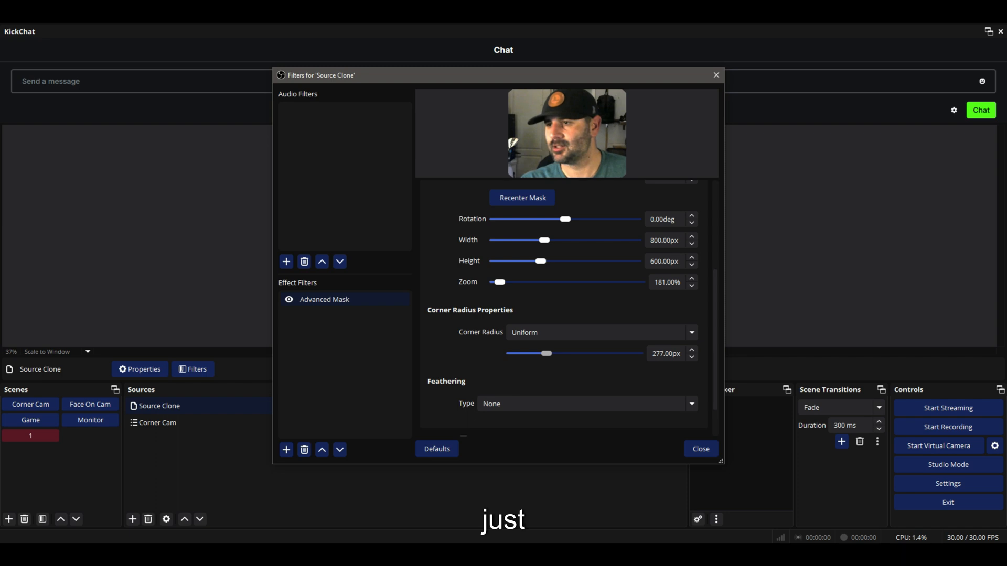
pyautogui.scroll(-1, 572, 310)
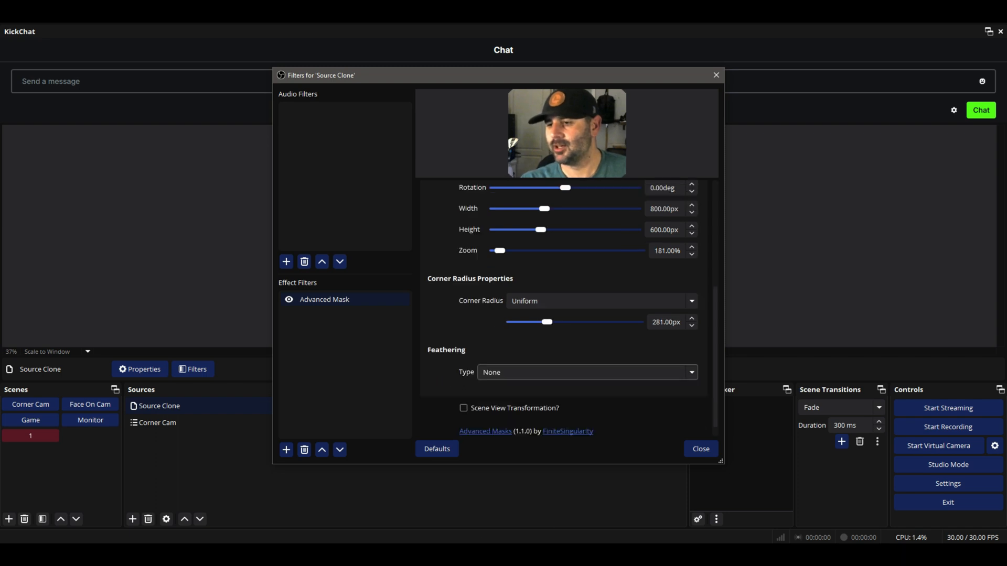
# Choose a feathering type for the mask and adjust its feathering amount.
pyautogui.click(588, 364)
pyautogui.click(503, 401)
pyautogui.moveTo(492, 385); pyautogui.dragTo(504, 385)
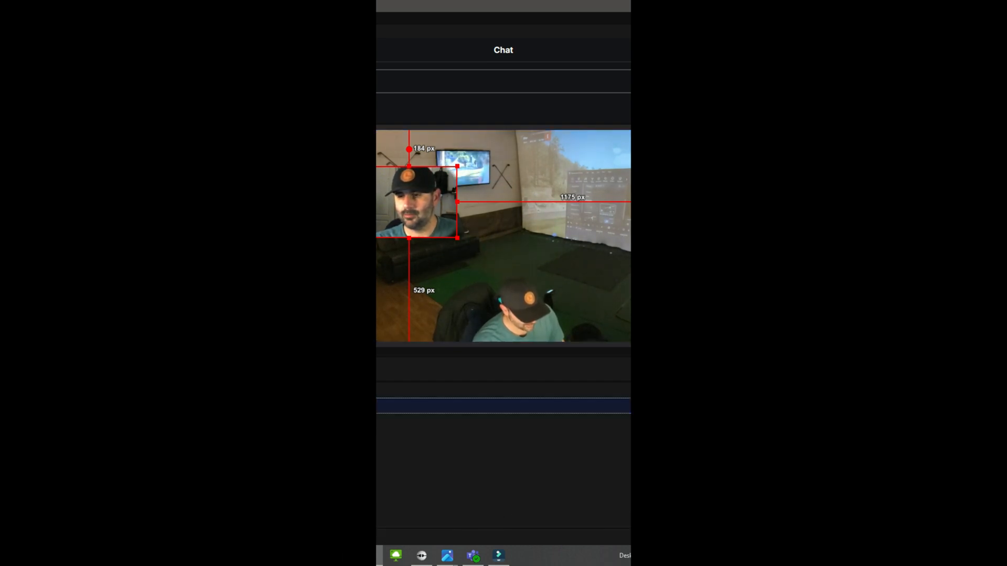
# Rename the cloned face source to Face Clone.
pyautogui.press('F2')
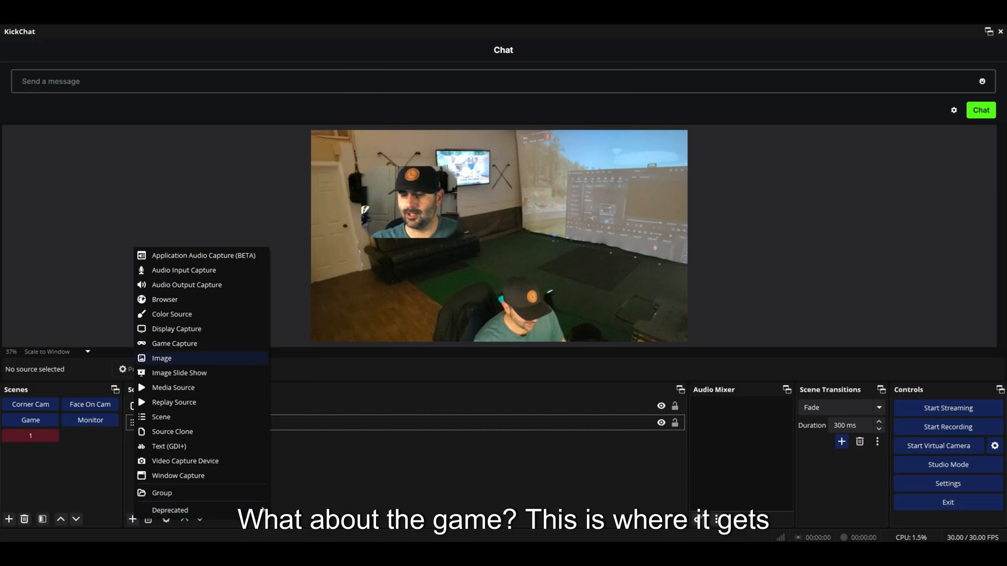
pyautogui.click(175, 344)
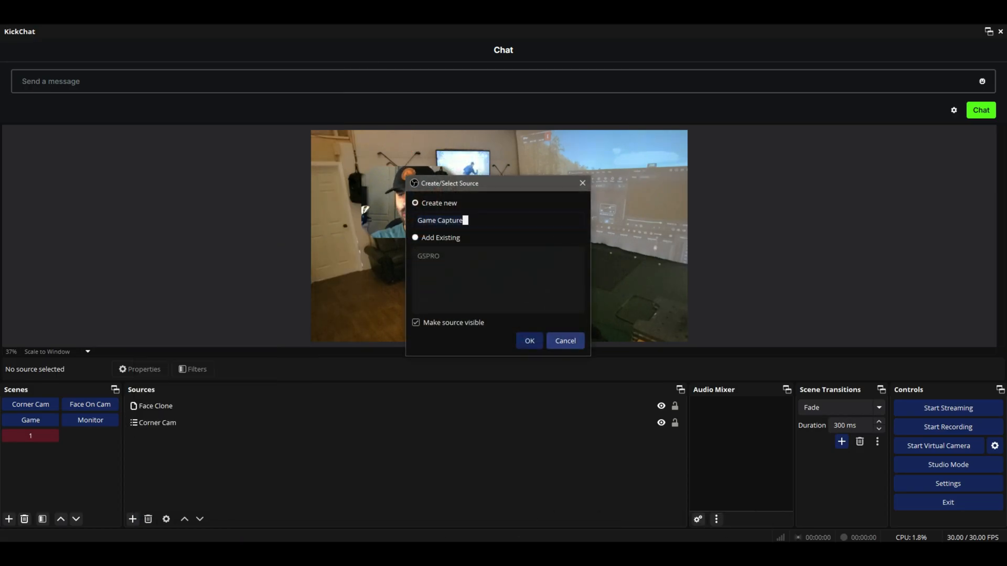
pyautogui.click(566, 341)
# Add another Source Clone source named GSPRO Clone to scene 1.
pyautogui.click(133, 519)
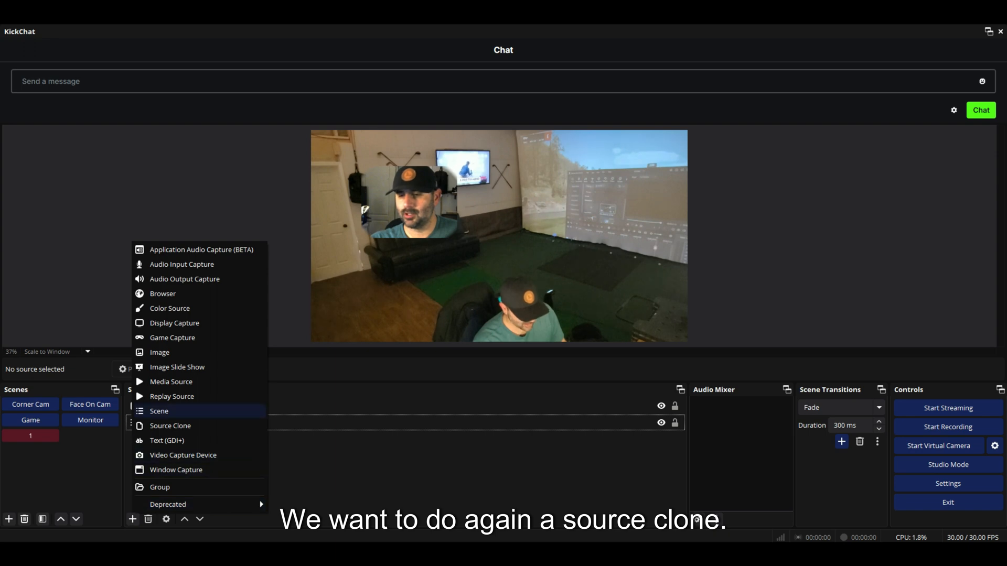
pyautogui.click(170, 426)
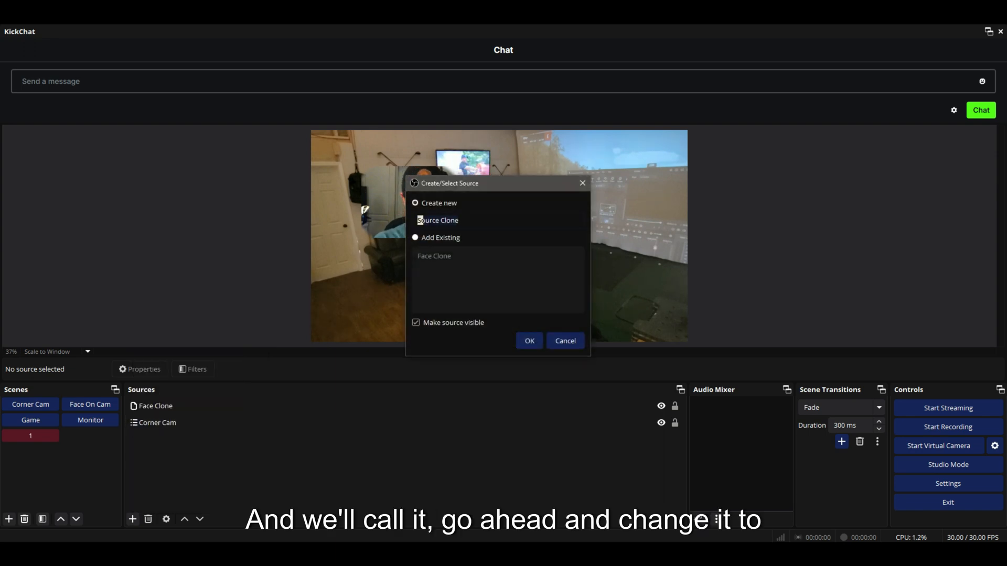
pyautogui.write('Ga')
pyautogui.press('BackSpace')
pyautogui.write('S')
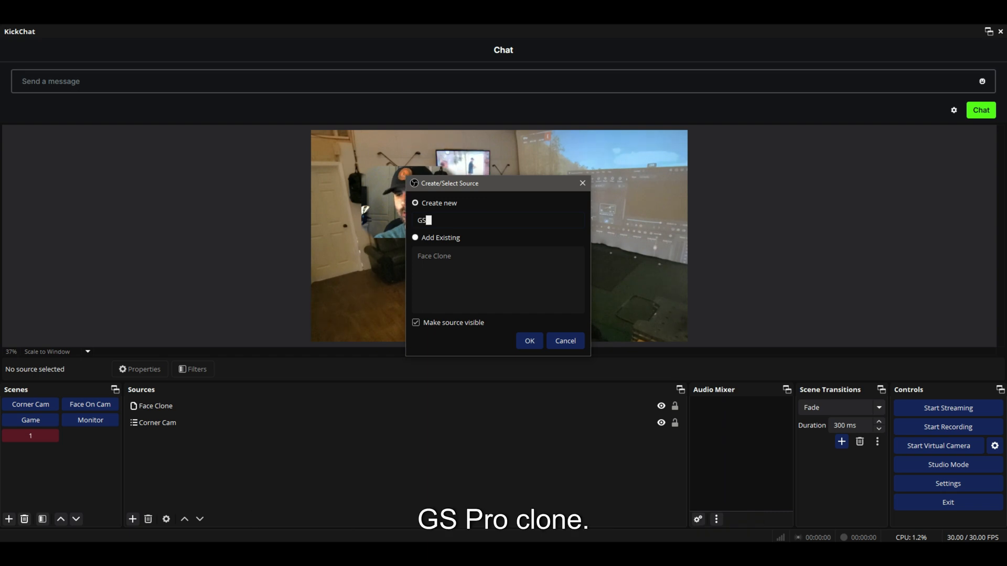
pyautogui.write('PRO Clone')
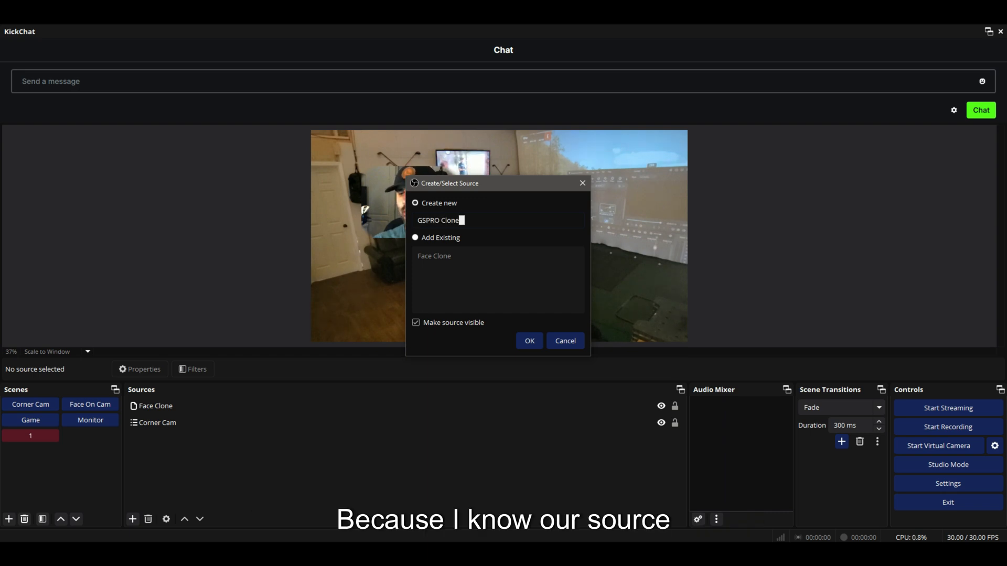
pyautogui.click(530, 341)
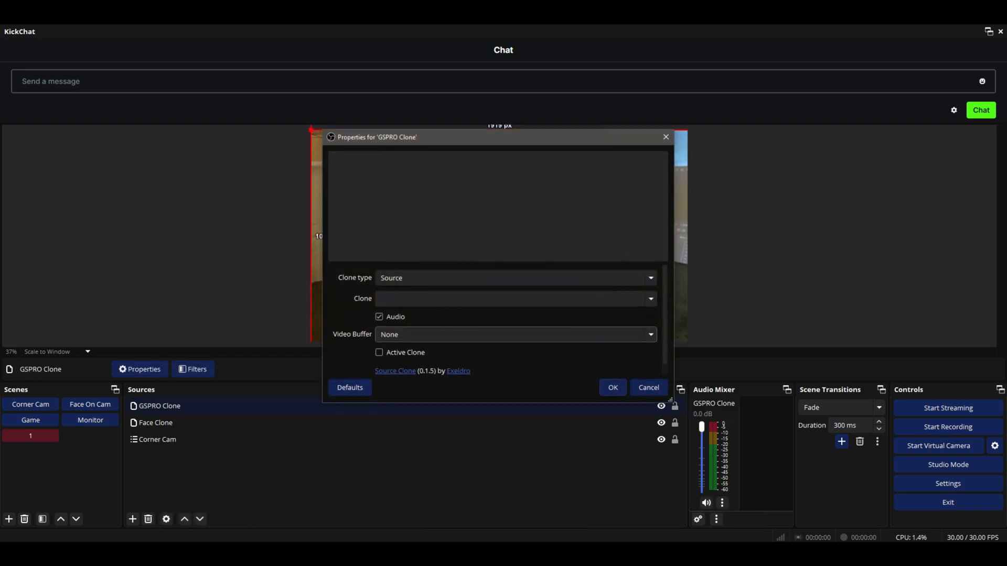
# Set GSPRO Clone to clone the GSPRO source and confirm its properties.
pyautogui.click(650, 299)
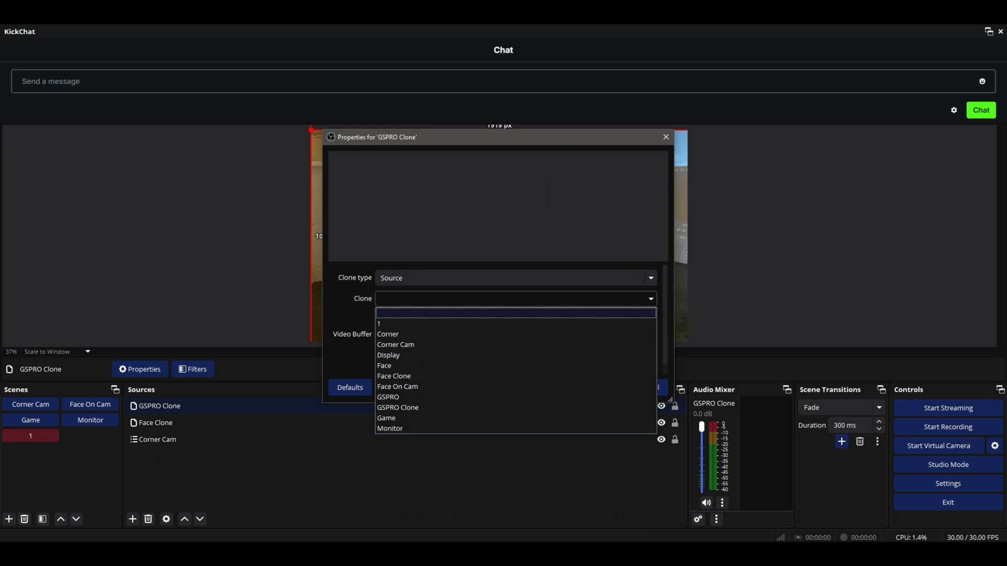
pyautogui.press('Up')
pyautogui.press('Return')
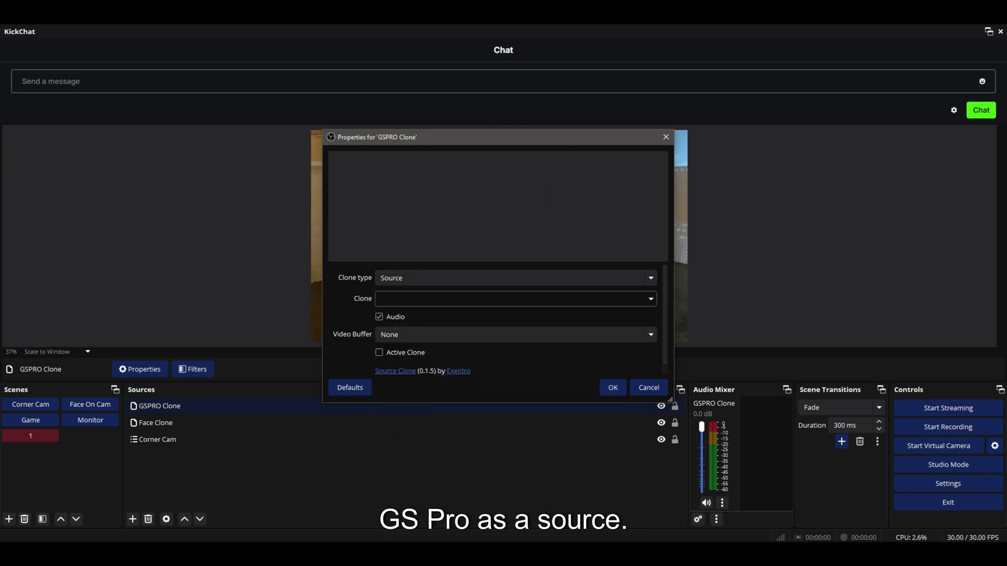
pyautogui.scroll(-1, 407, 299)
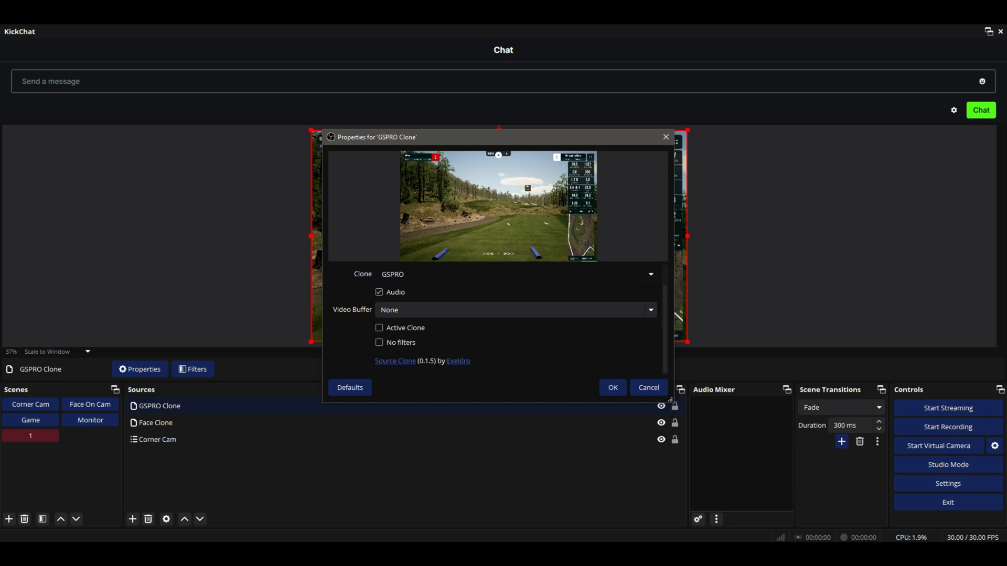
pyautogui.click(612, 388)
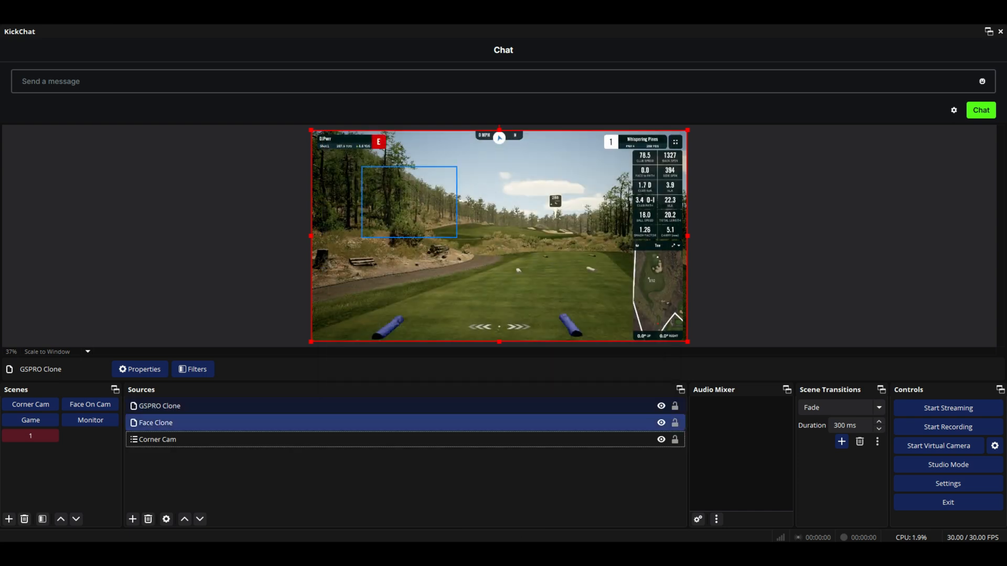
# Add a 3D Effect filter to the GSPRO Clone source.
pyautogui.rightClick(186, 406)
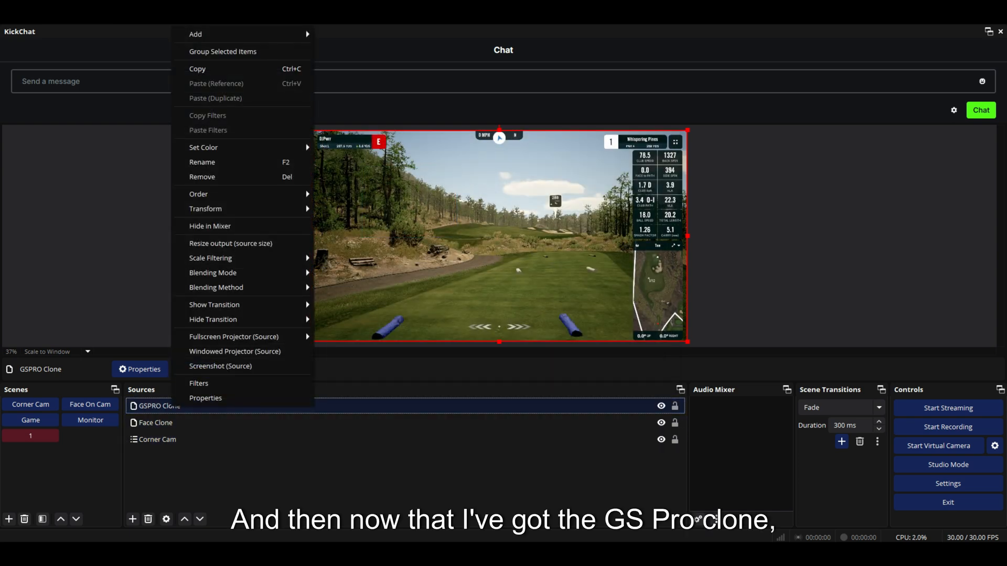
pyautogui.click(199, 382)
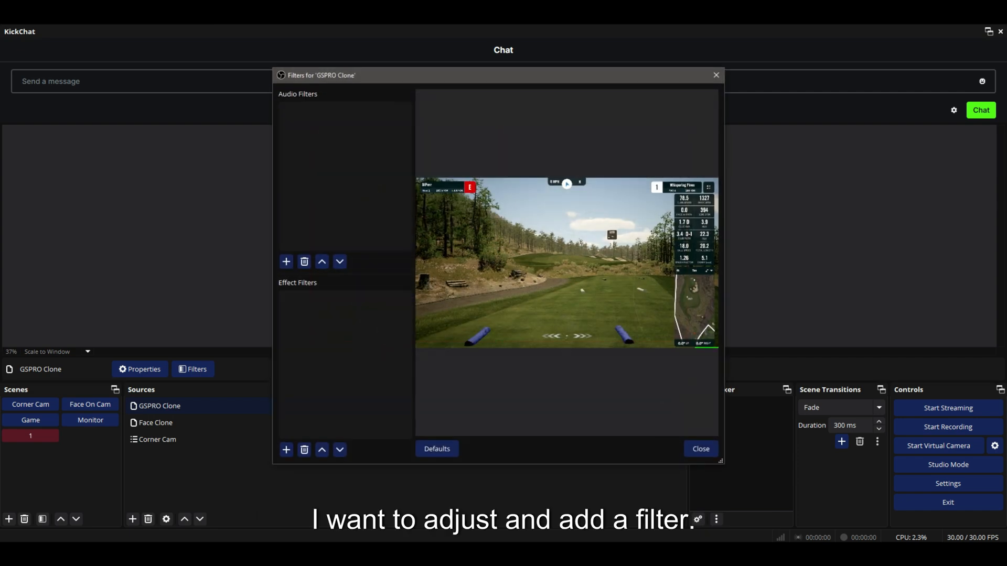
pyautogui.click(286, 450)
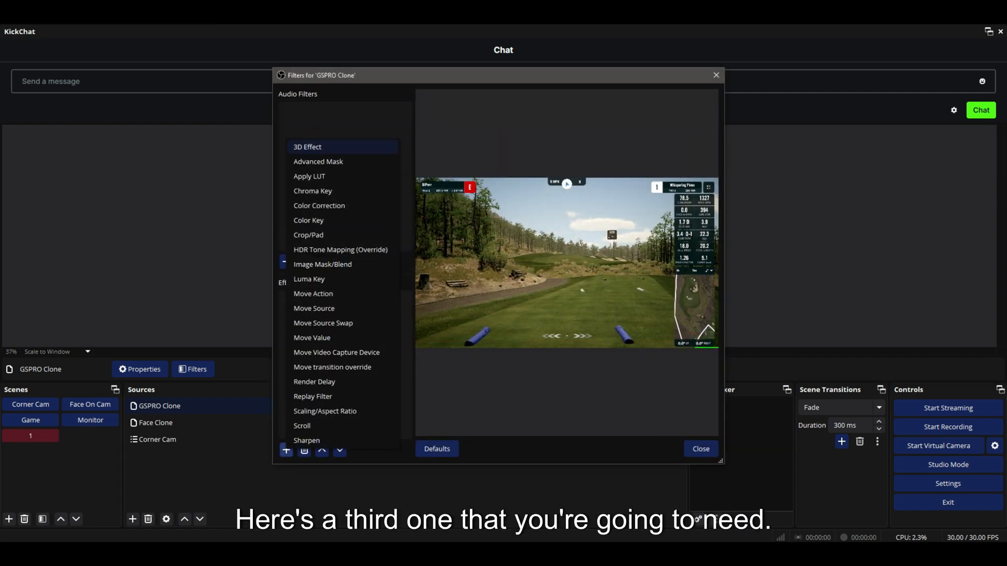
pyautogui.press('Return')
pyautogui.press('Return')
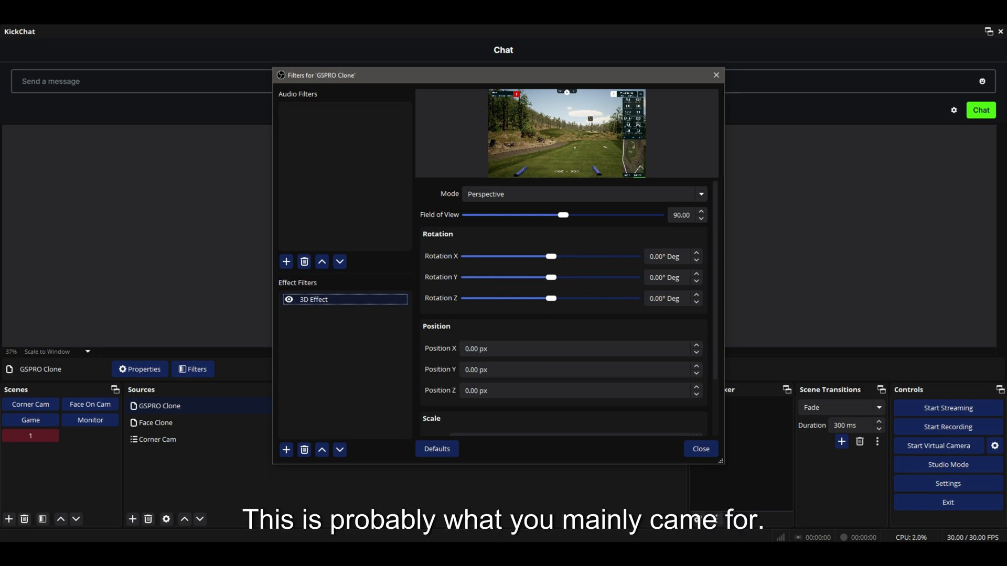
# Shrink GSPRO Clone to about a quarter of the canvas and move it to the upper right corner.
pyautogui.moveTo(500, 76)
pyautogui.mouseDown()
pyautogui.moveTo(351, 80)
pyautogui.moveTo(209, 178)
pyautogui.moveTo(215, 130)
pyautogui.moveTo(116, 133)
pyautogui.moveTo(75, 151)
pyautogui.mouseUp()
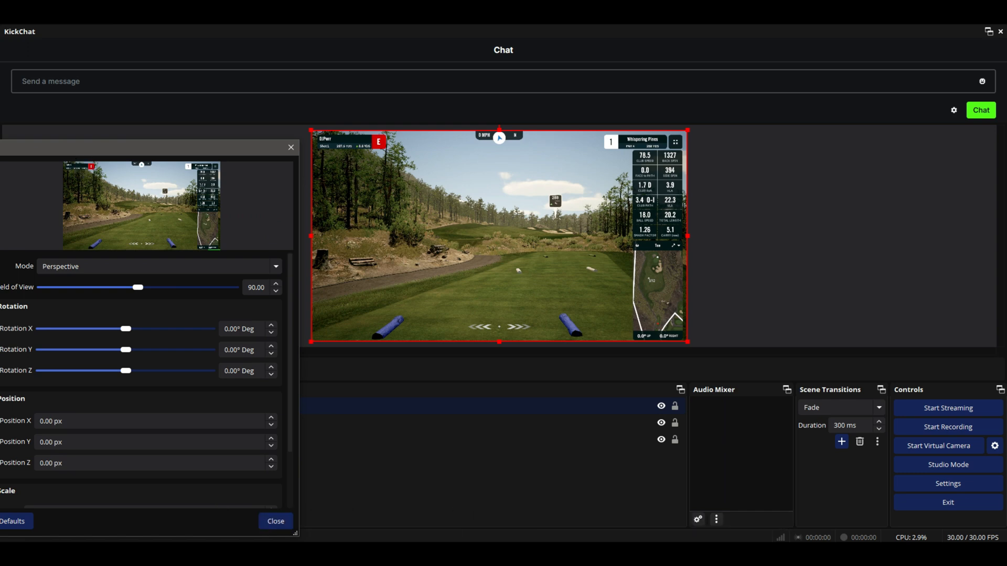
pyautogui.moveTo(313, 132); pyautogui.dragTo(501, 237)
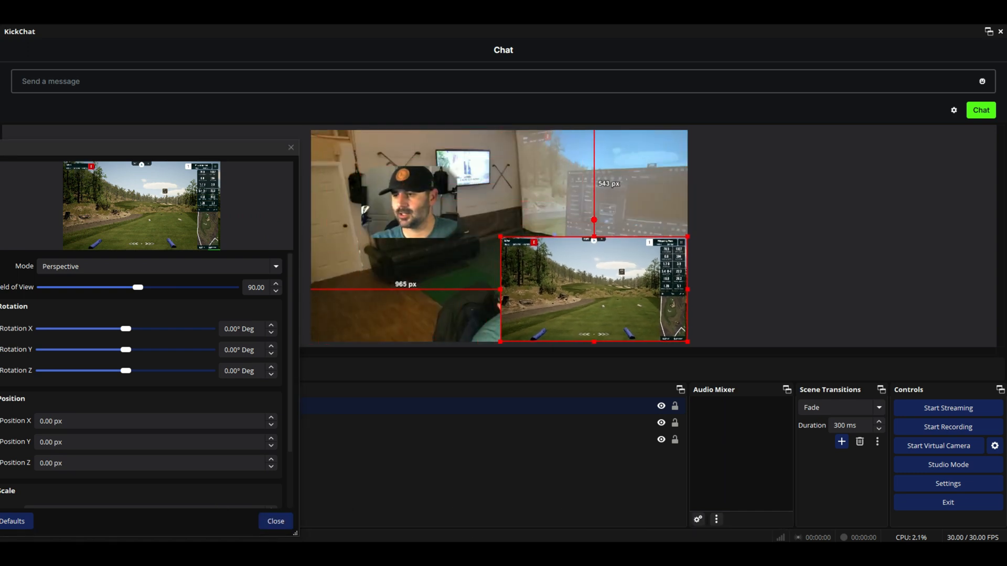
pyautogui.moveTo(594, 289); pyautogui.dragTo(612, 182)
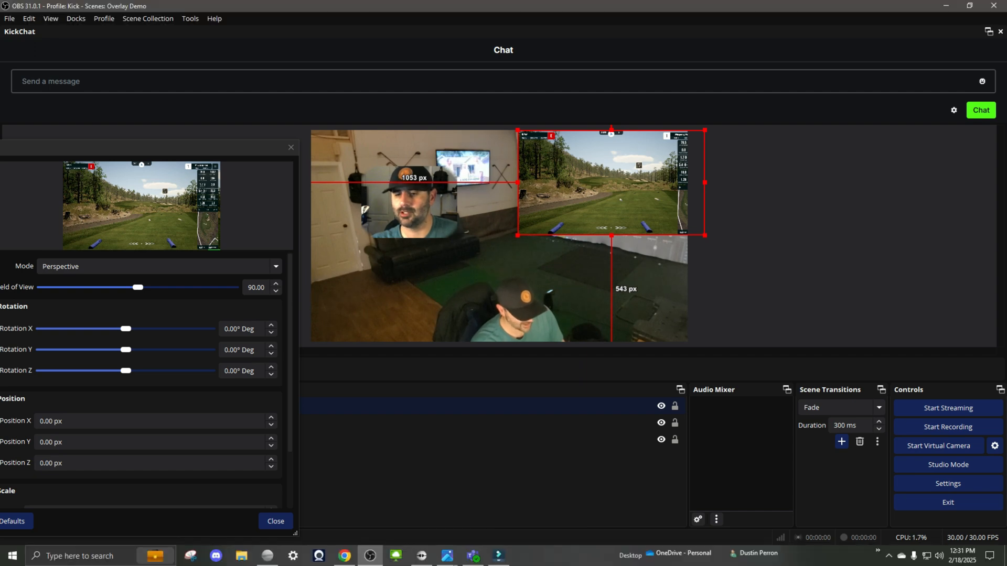
# Tilt the game view with the 3D Effect: field of view 121.02, rotation X -7.24°, Y -8.36°, Z 6.13°, then close filters.
pyautogui.moveTo(141, 147); pyautogui.dragTo(278, 144)
pyautogui.moveTo(262, 347); pyautogui.dragTo(265, 368)
pyautogui.moveTo(274, 284); pyautogui.dragTo(300, 285)
pyautogui.moveTo(265, 369); pyautogui.dragTo(263, 368)
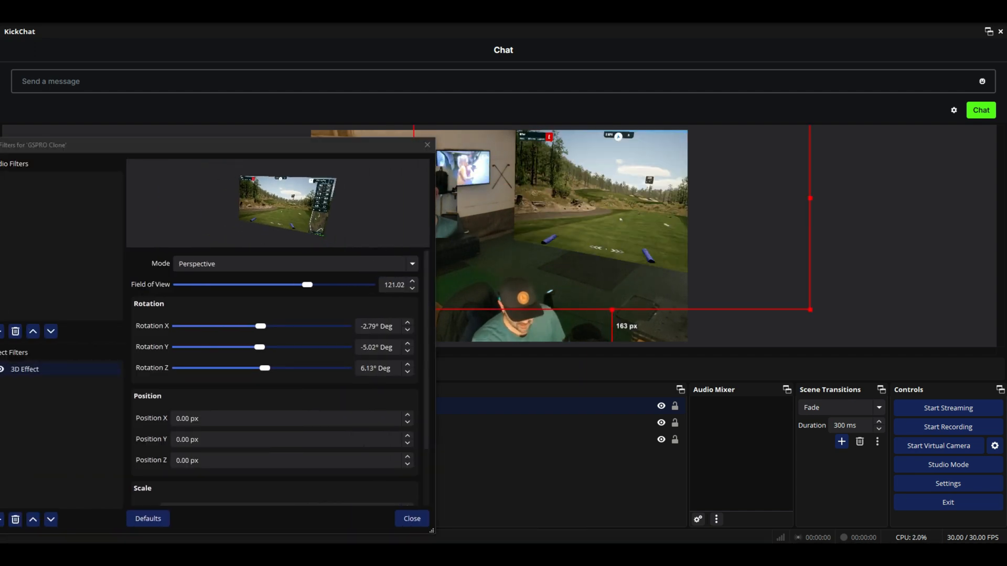
pyautogui.moveTo(812, 310); pyautogui.dragTo(816, 313)
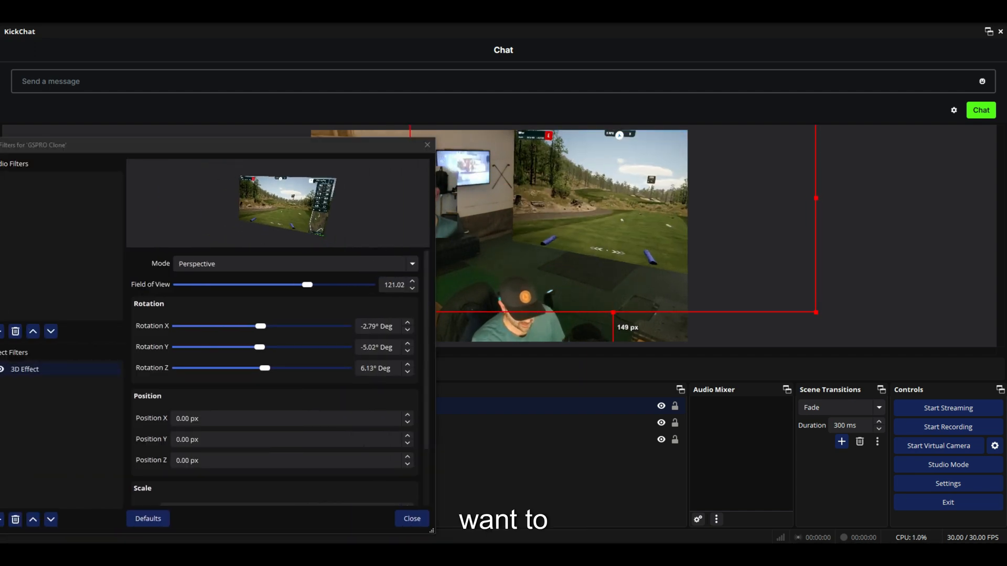
pyautogui.moveTo(261, 326); pyautogui.dragTo(260, 326)
pyautogui.moveTo(603, 210); pyautogui.dragTo(604, 214)
pyautogui.moveTo(260, 326); pyautogui.dragTo(258, 347)
pyautogui.moveTo(603, 210)
pyautogui.mouseDown()
pyautogui.moveTo(601, 201)
pyautogui.moveTo(598, 210)
pyautogui.mouseUp()
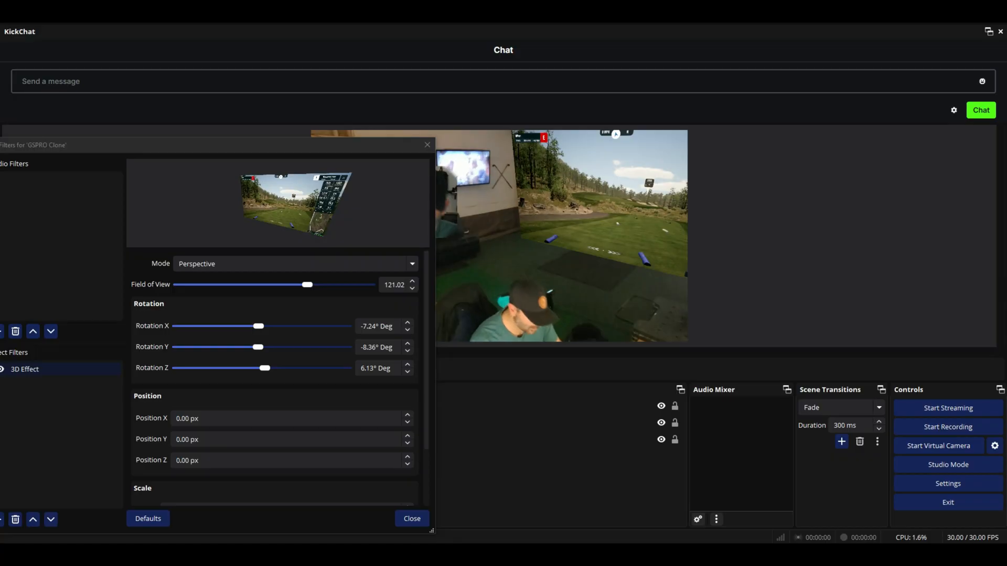
pyautogui.click(412, 518)
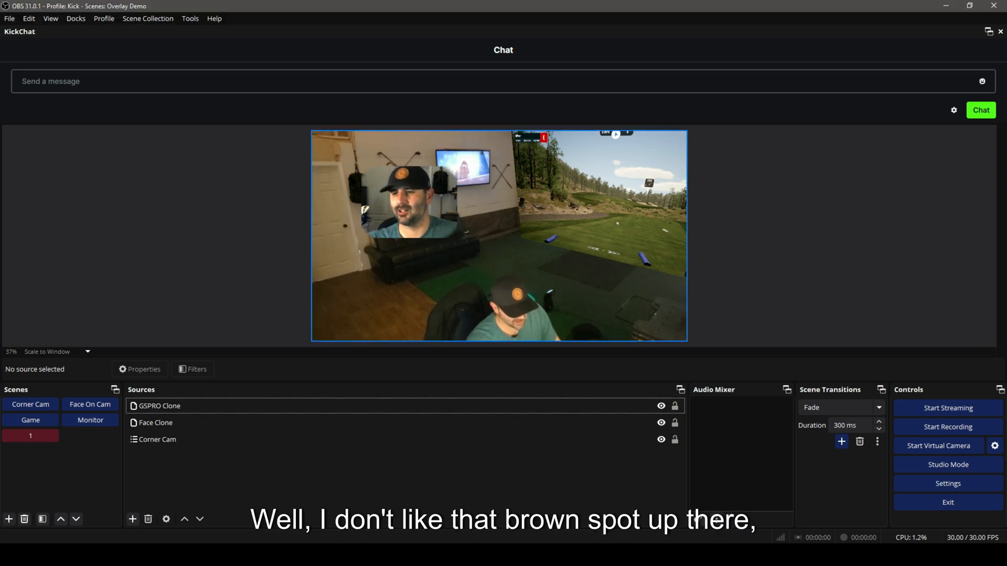
# Add a Color Source to the scene and set its color to #0b0b0b.
pyautogui.click(132, 519)
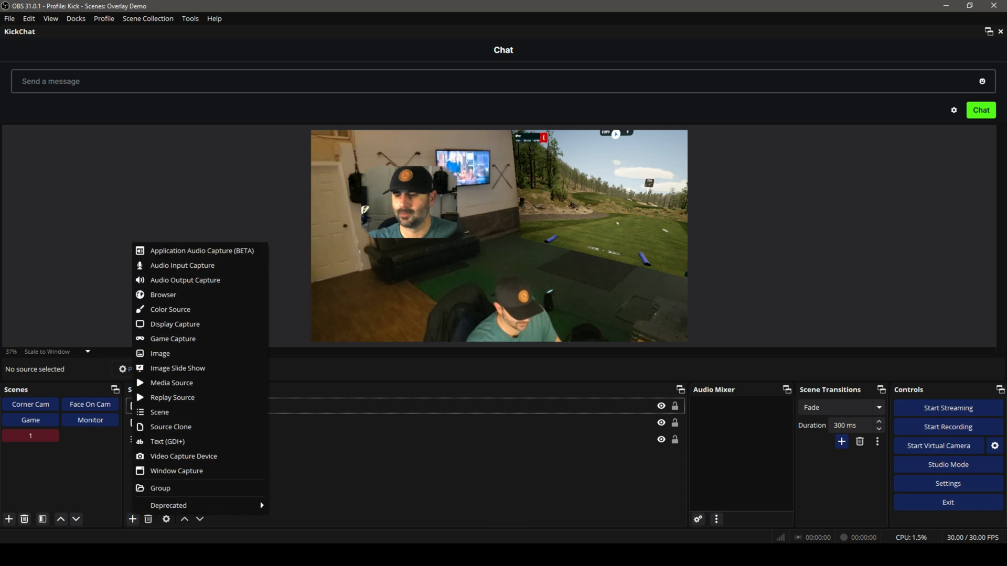
pyautogui.click(170, 309)
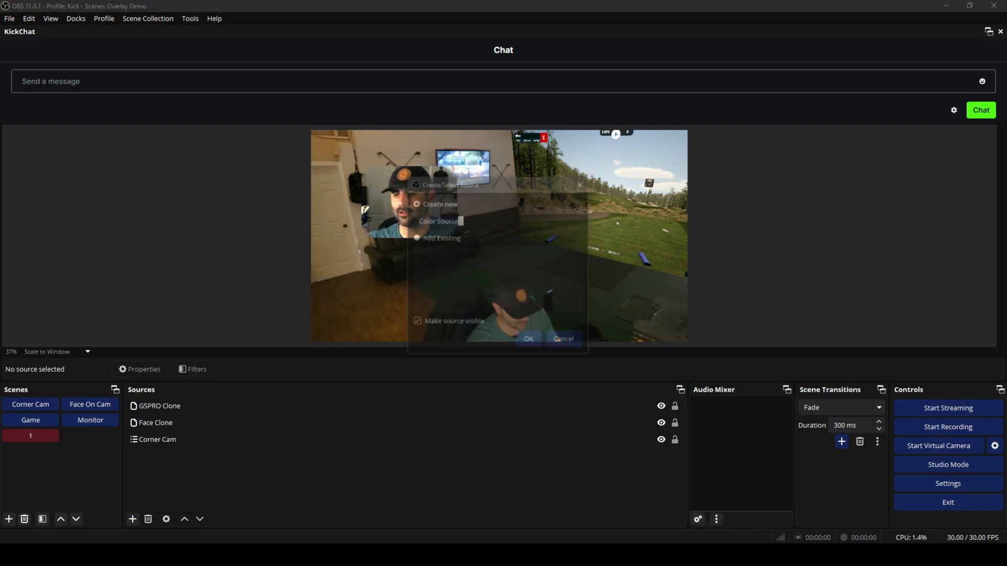
pyautogui.press('Return')
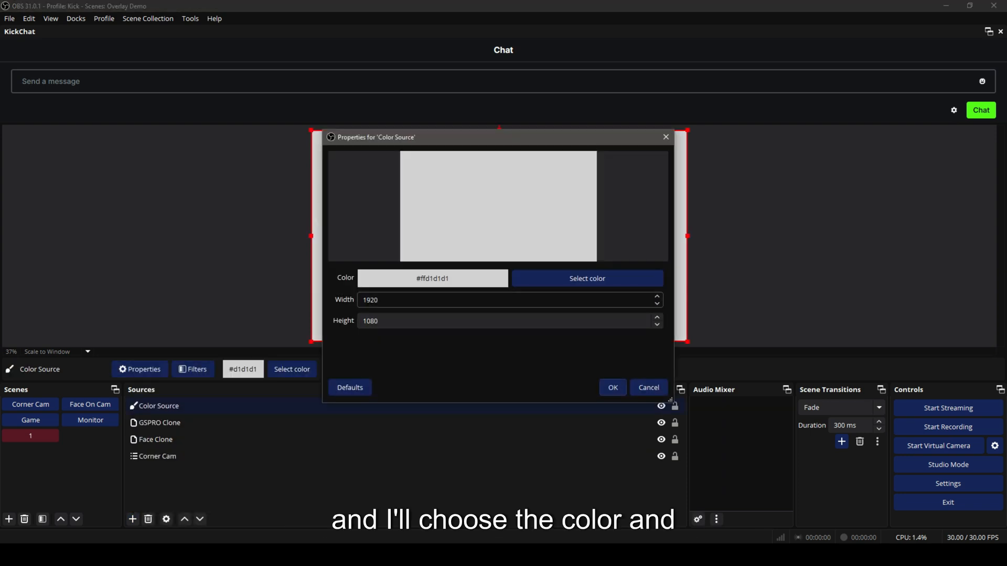
pyautogui.click(616, 279)
pyautogui.click(364, 329)
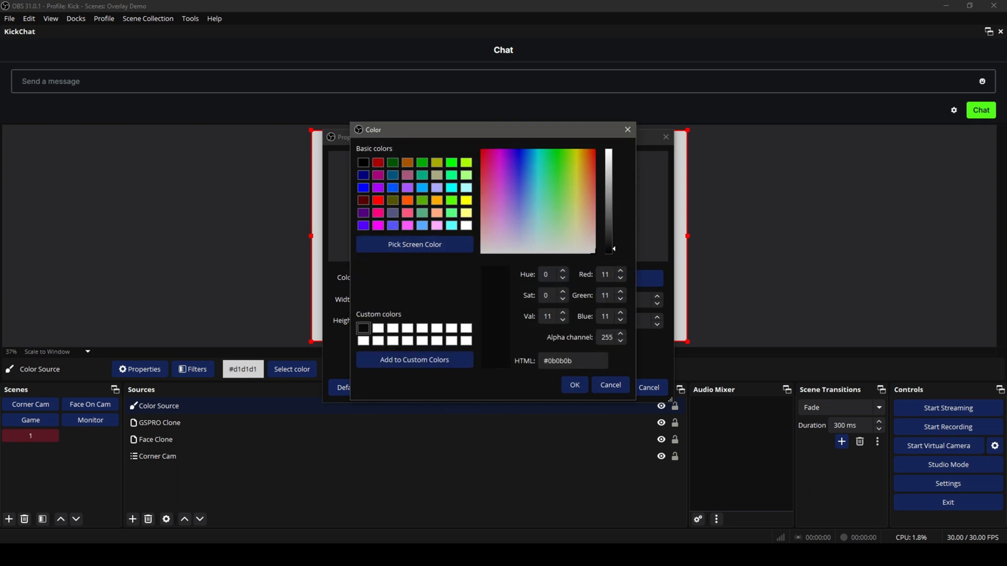
pyautogui.click(575, 385)
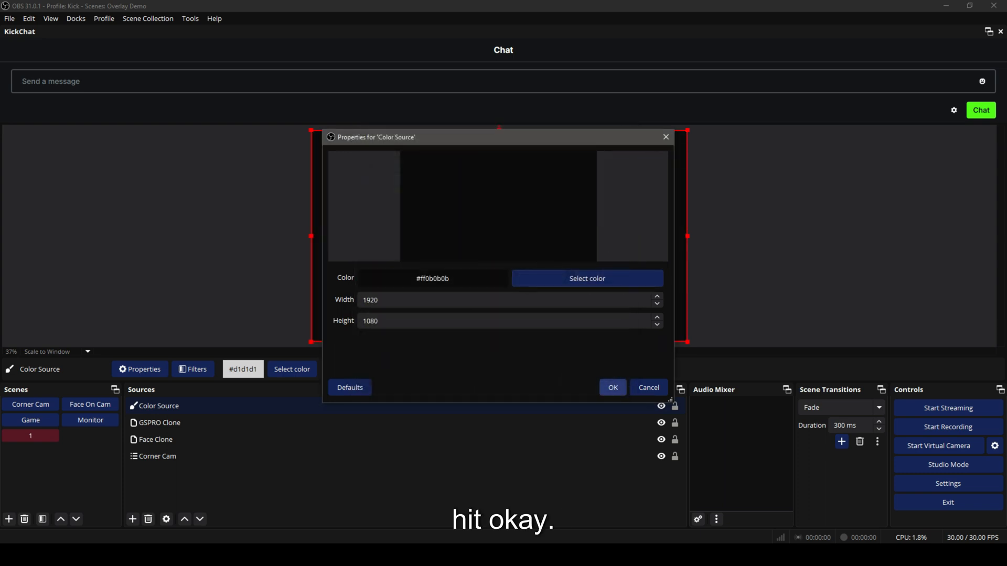
pyautogui.click(609, 387)
# Resize the color source into a black bar along the top-left edge of the canvas above the face.
pyautogui.moveTo(688, 342); pyautogui.dragTo(382, 171)
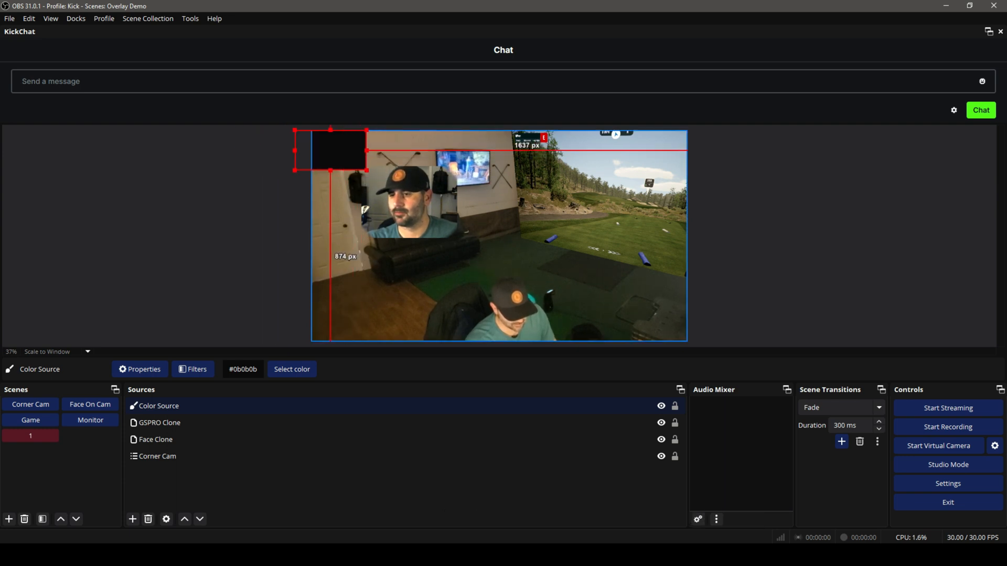
pyautogui.moveTo(366, 170); pyautogui.dragTo(427, 204)
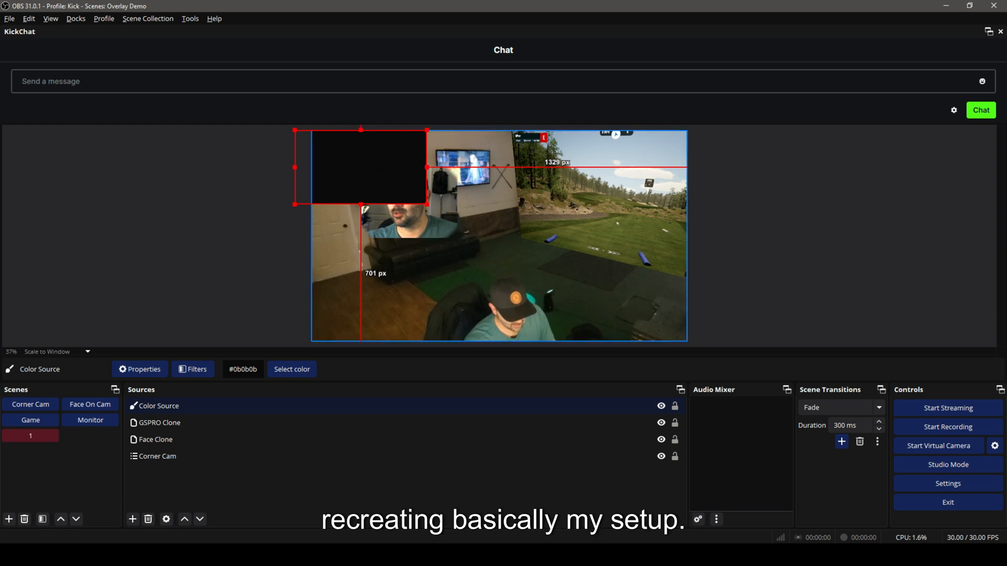
pyautogui.moveTo(361, 204); pyautogui.dragTo(361, 159)
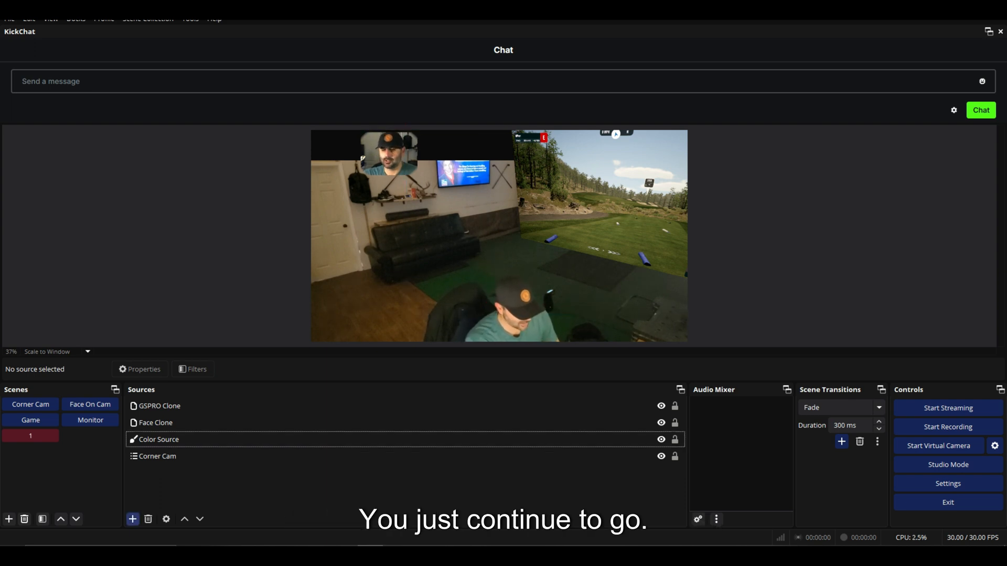
# Add a new Source Clone named GSPRO 2.
pyautogui.click(133, 519)
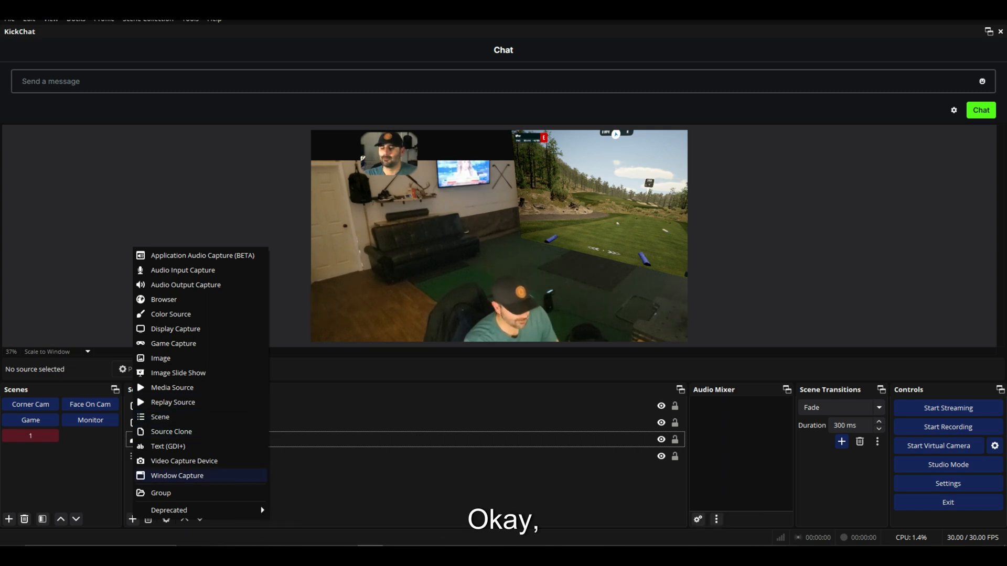
pyautogui.press('Escape')
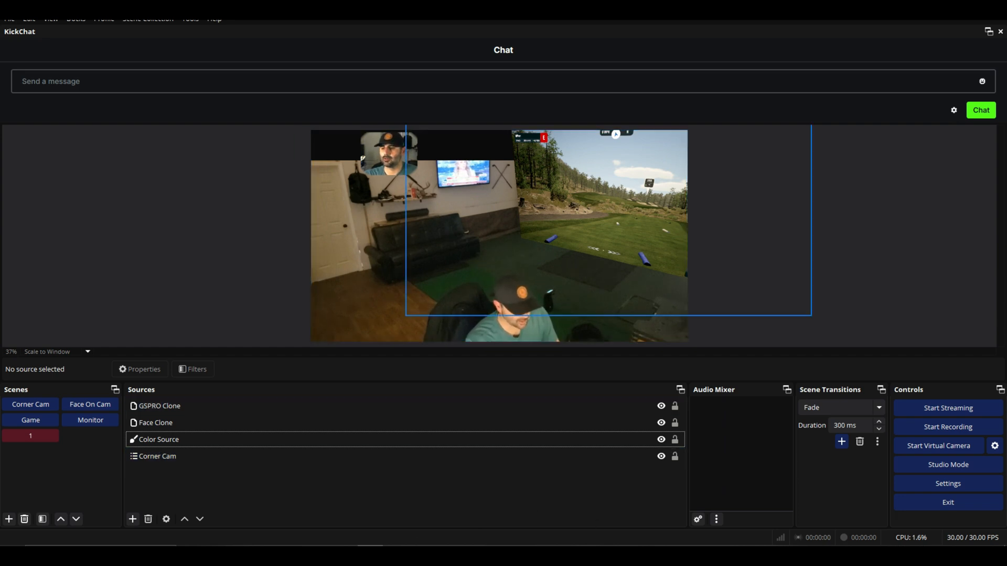
pyautogui.click(132, 520)
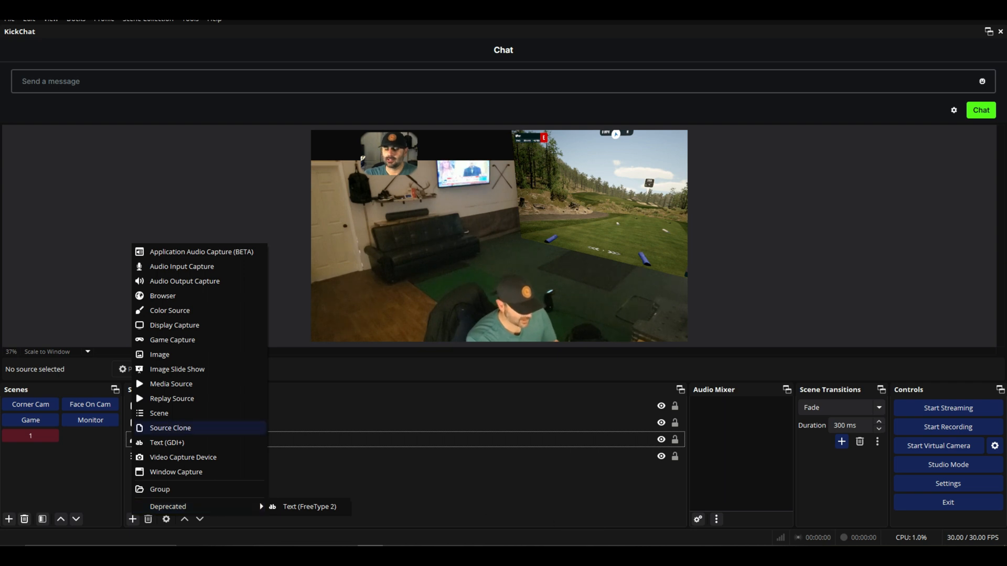
pyautogui.click(170, 428)
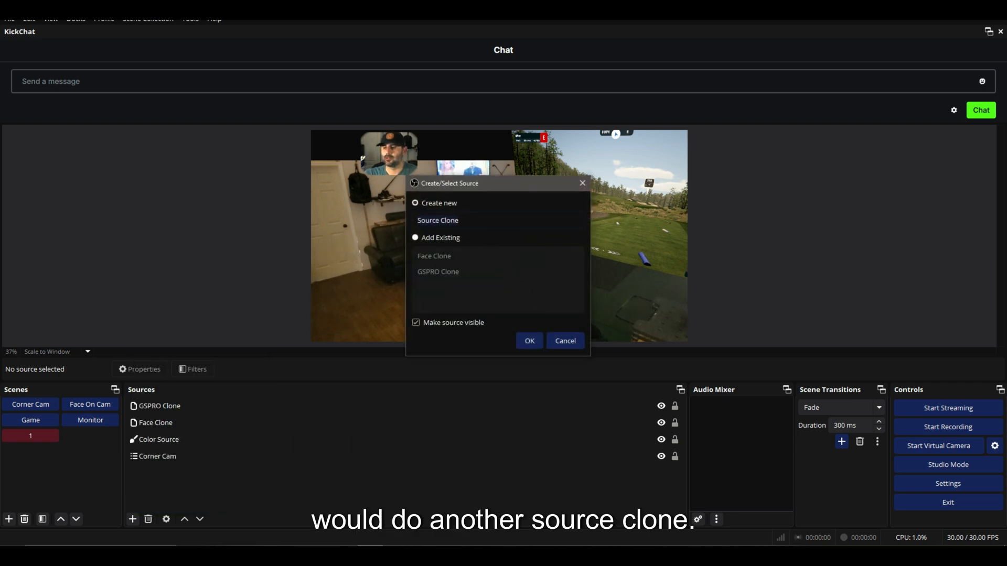
pyautogui.write('GSP')
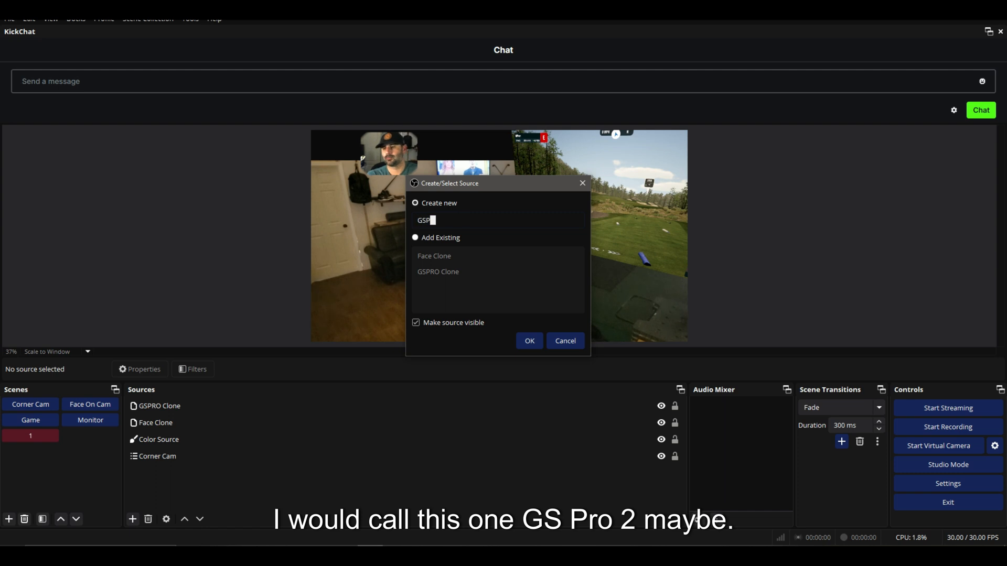
pyautogui.write('RO 2')
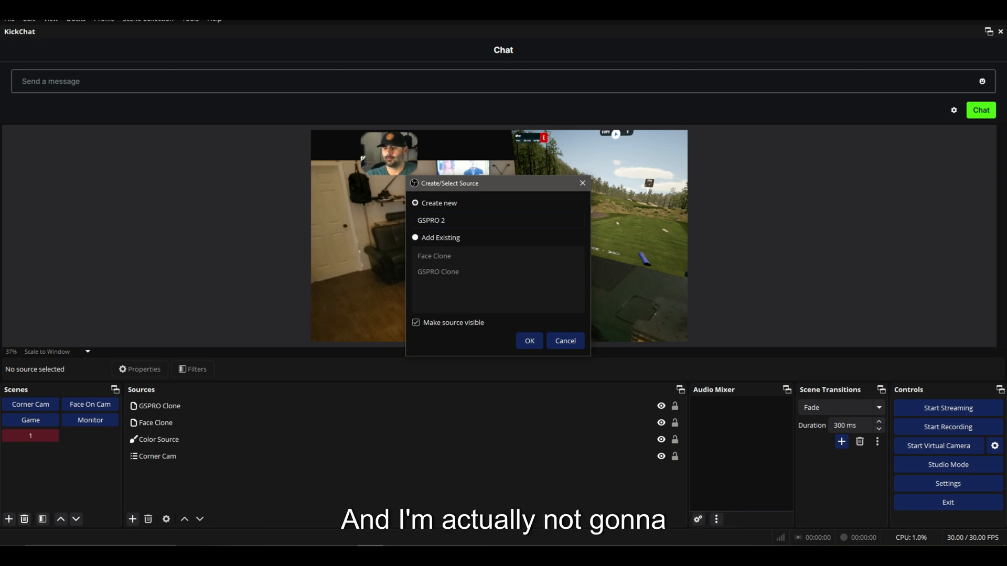
pyautogui.click(530, 340)
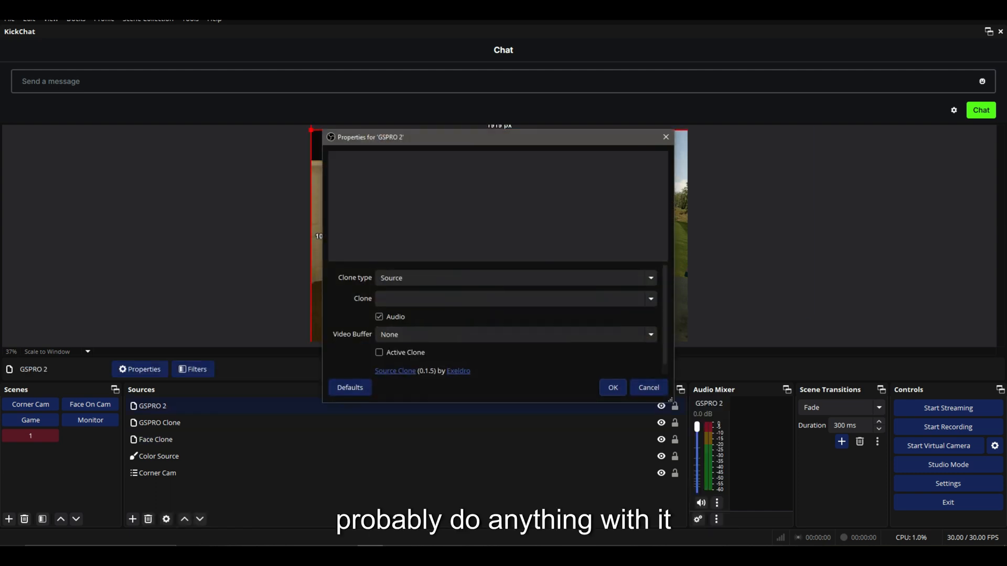
# Set GSPRO 2 to clone the GSPRO source and confirm its properties.
pyautogui.click(516, 299)
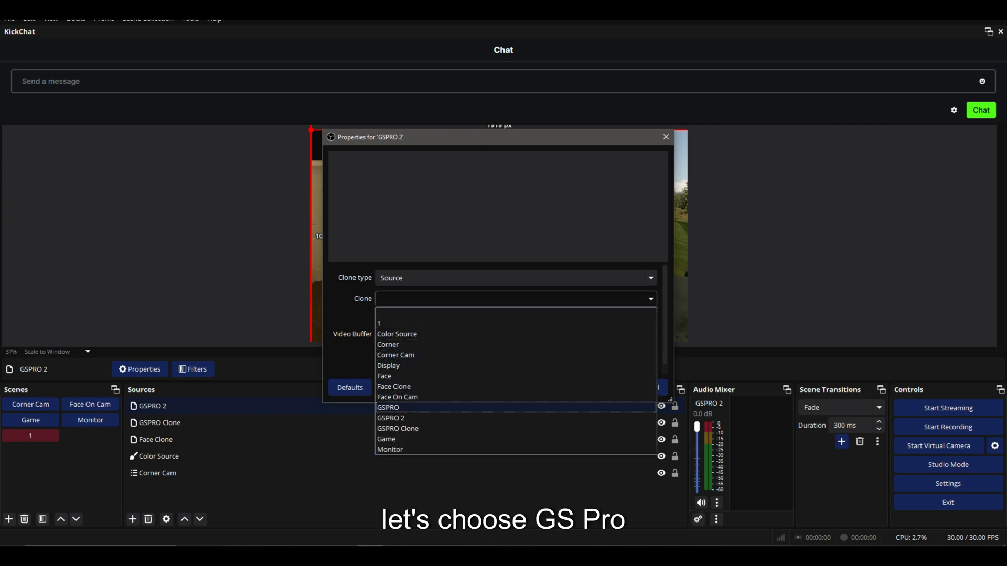
pyautogui.click(399, 408)
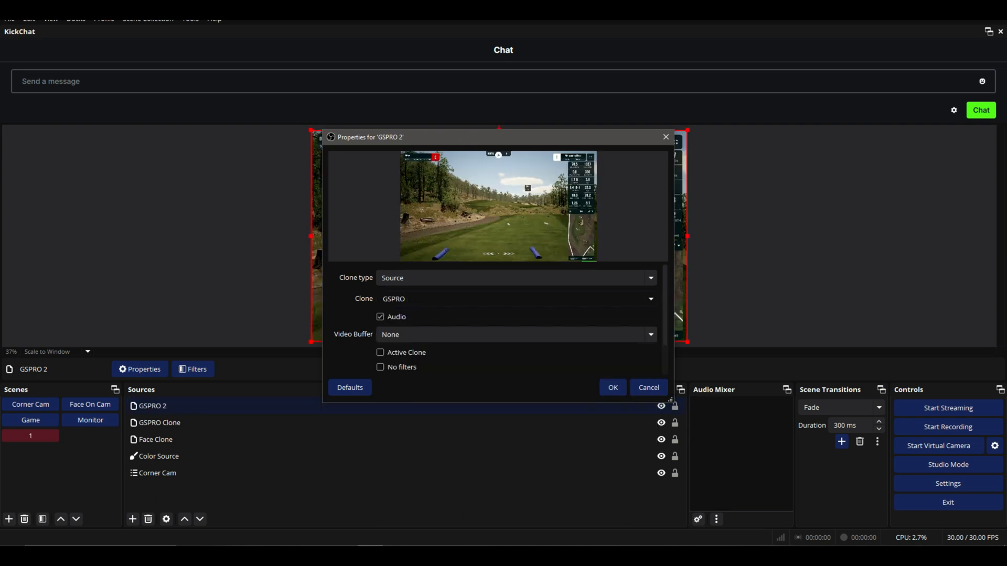
pyautogui.click(613, 387)
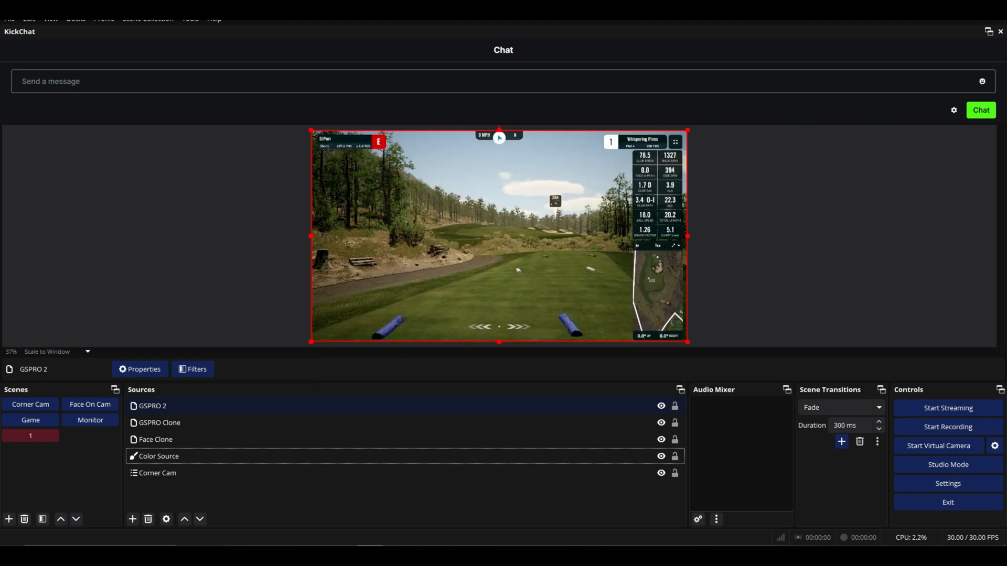
# Crop GSPRO 2 down to the shot-data panel and place it in the canvas's lower right corner.
pyautogui.moveTo(311, 236); pyautogui.dragTo(629, 236)
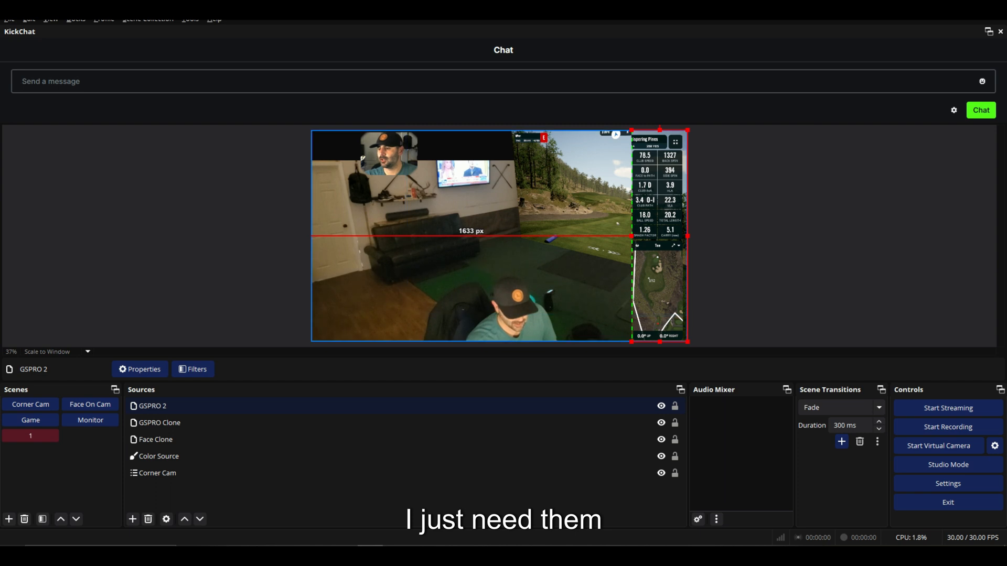
pyautogui.moveTo(659, 341); pyautogui.dragTo(659, 249)
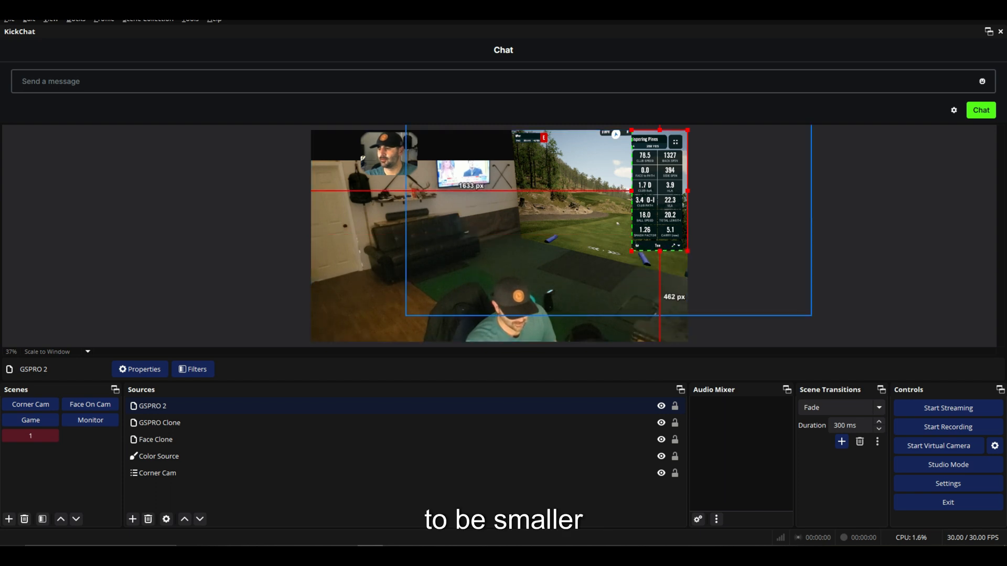
pyautogui.moveTo(687, 130); pyautogui.dragTo(680, 150)
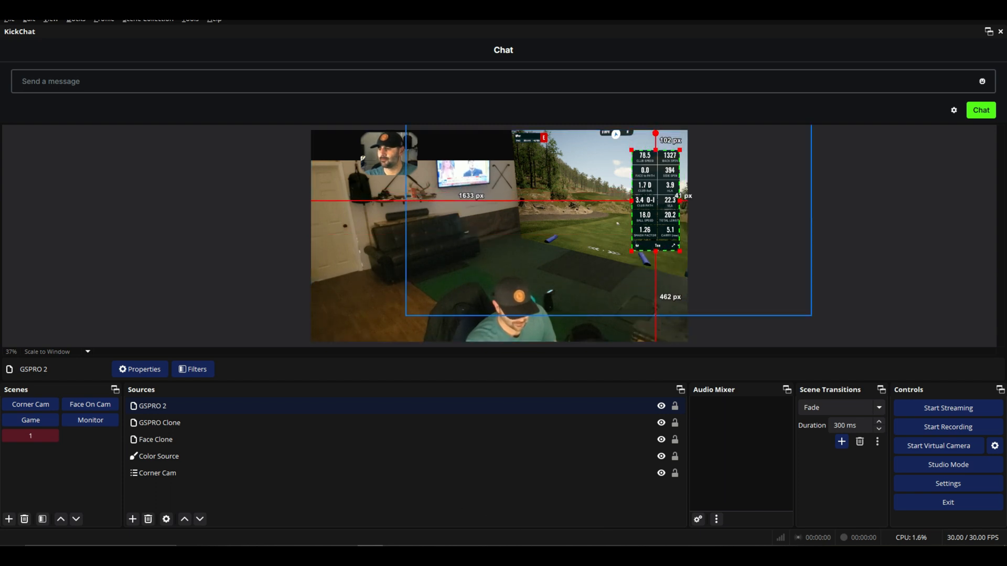
pyautogui.moveTo(656, 201); pyautogui.dragTo(664, 292)
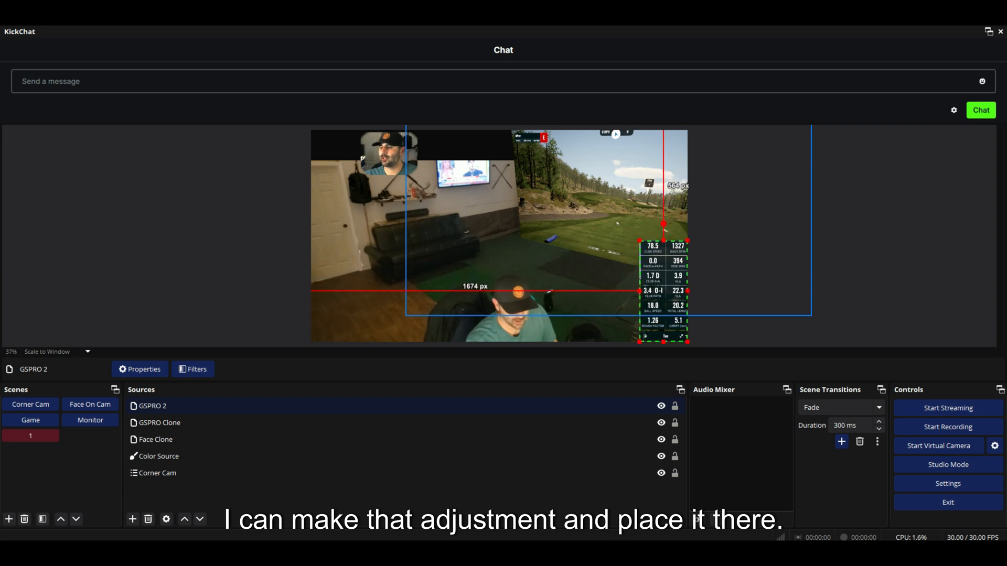
pyautogui.click(604, 329)
pyautogui.click(662, 293)
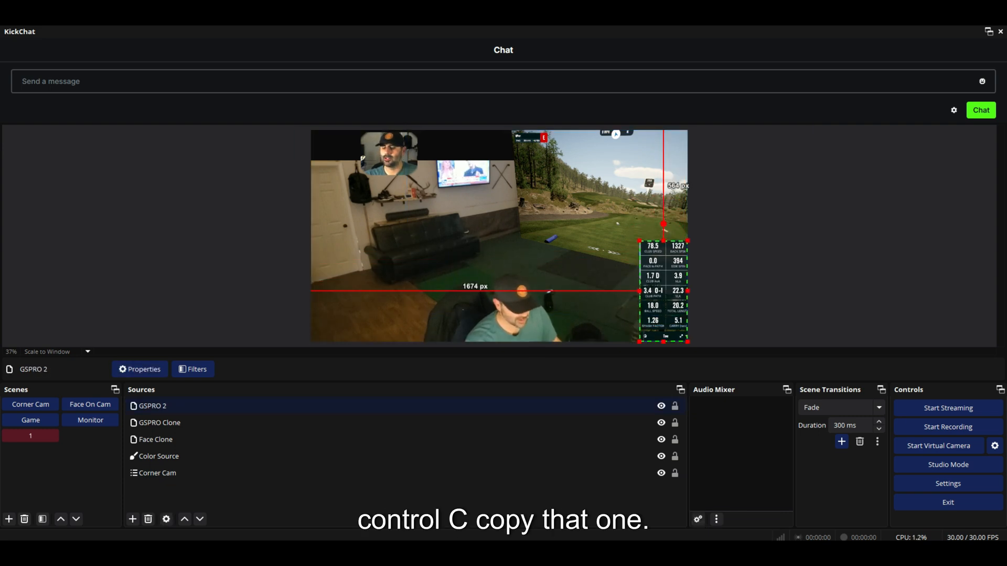
# Duplicate the GSPRO 2 stats panel and move the copy to the middle-left of the canvas.
pyautogui.click(399, 495)
pyautogui.hotkey('ctrl', 'v')
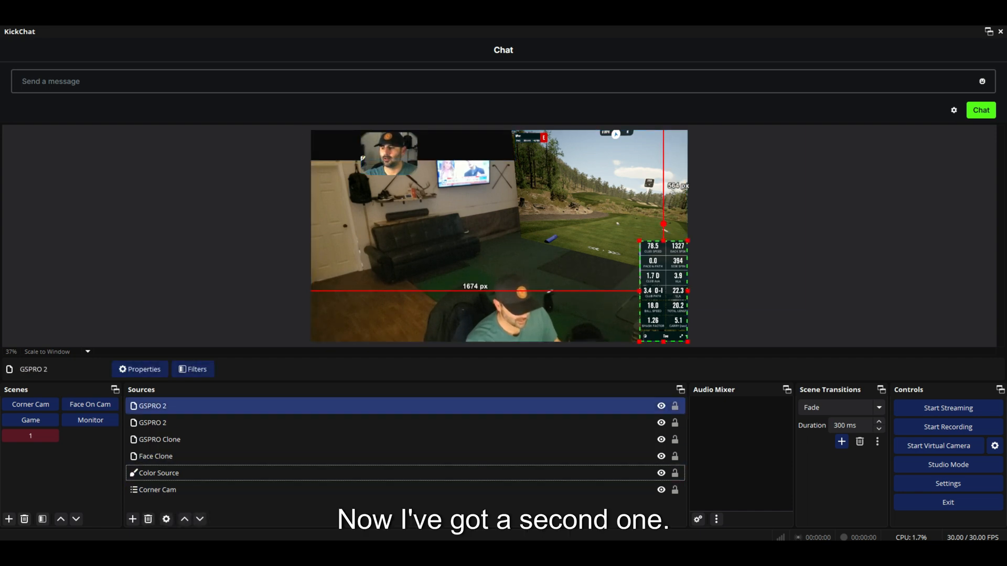
pyautogui.click(405, 422)
pyautogui.moveTo(664, 273); pyautogui.dragTo(448, 262)
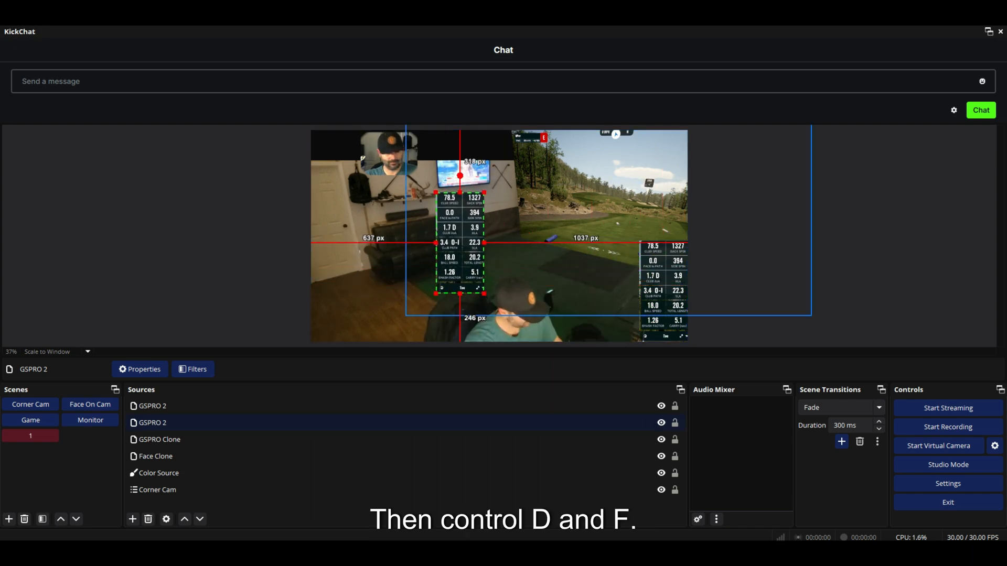
# Try fitting the duplicated stats panel to the canvas and undo the change.
pyautogui.hotkey('ctrl', 'd')
pyautogui.hotkey('ctrl', 'f')
pyautogui.click(385, 273)
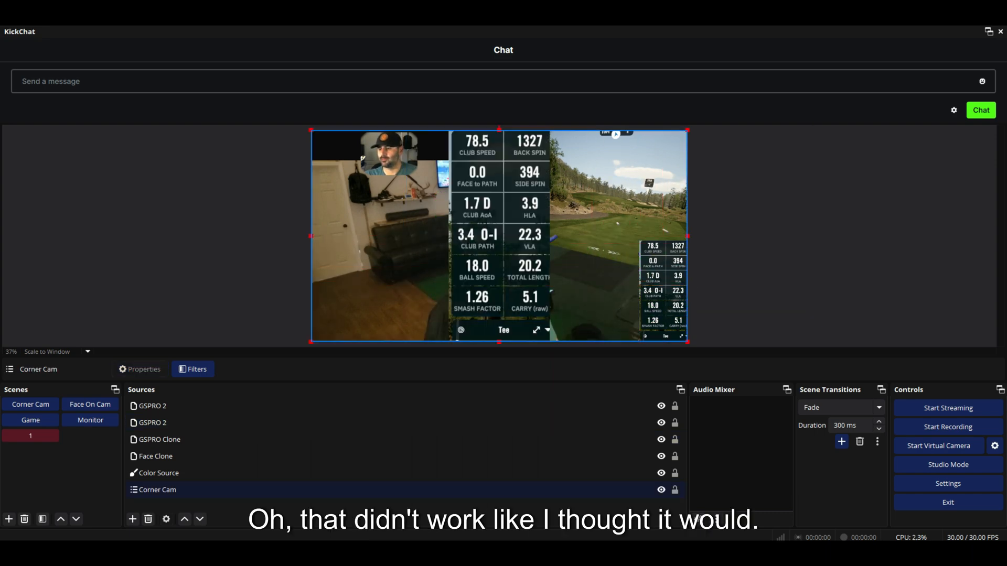
pyautogui.click(405, 405)
pyautogui.click(404, 422)
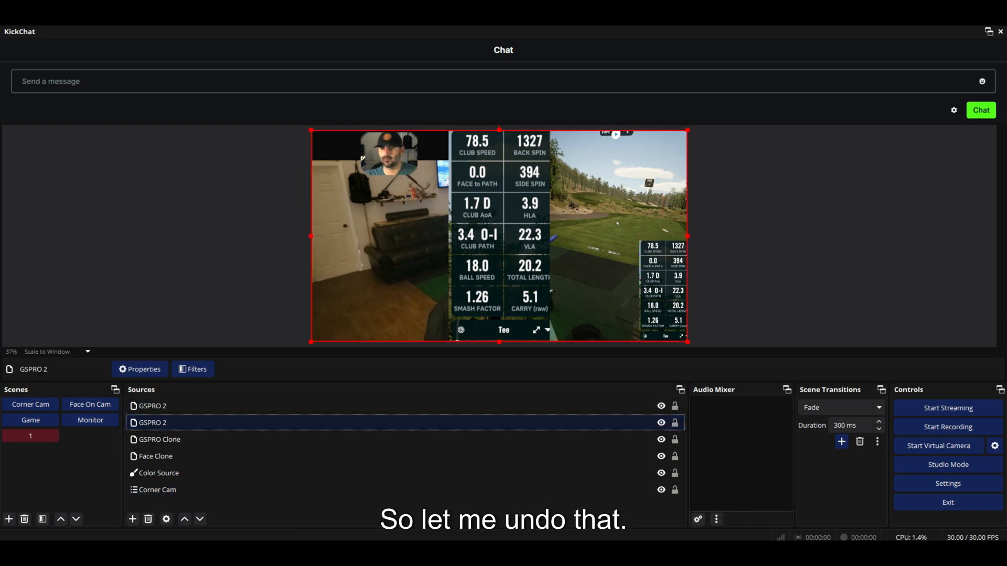
pyautogui.hotkey('alt', 'e')
pyautogui.press('Return')
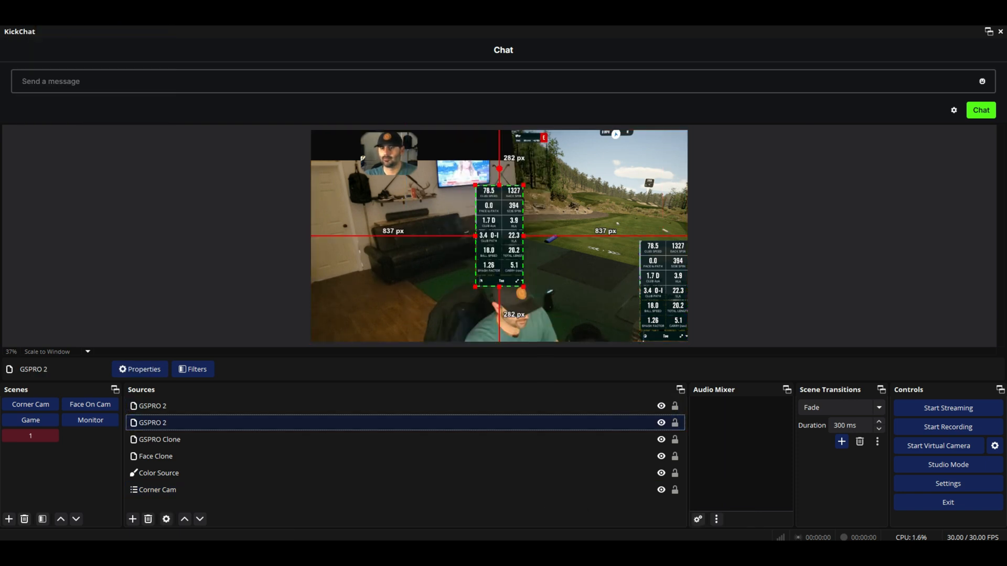
# Undo the copy's crop and move the uncropped GSPRO 2 copy toward the canvas's right side.
pyautogui.hotkey('alt', 'e')
pyautogui.press('Return')
pyautogui.moveTo(435, 242); pyautogui.dragTo(277, 242)
pyautogui.moveTo(368, 243); pyautogui.dragTo(575, 250)
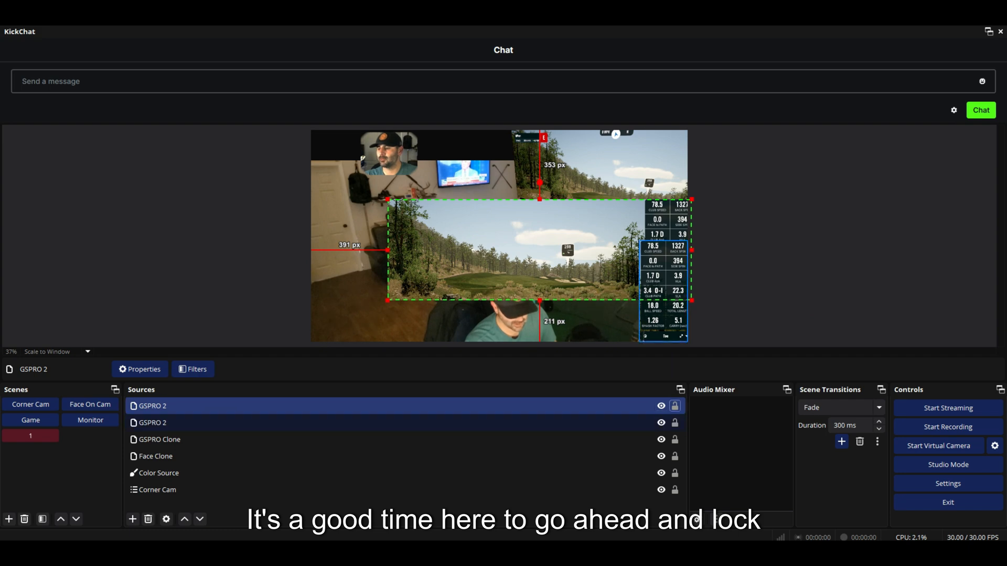
# Lock the other GSPRO 2, GSPRO Clone, Color Source and Corner Cam sources.
pyautogui.click(675, 423)
pyautogui.click(675, 440)
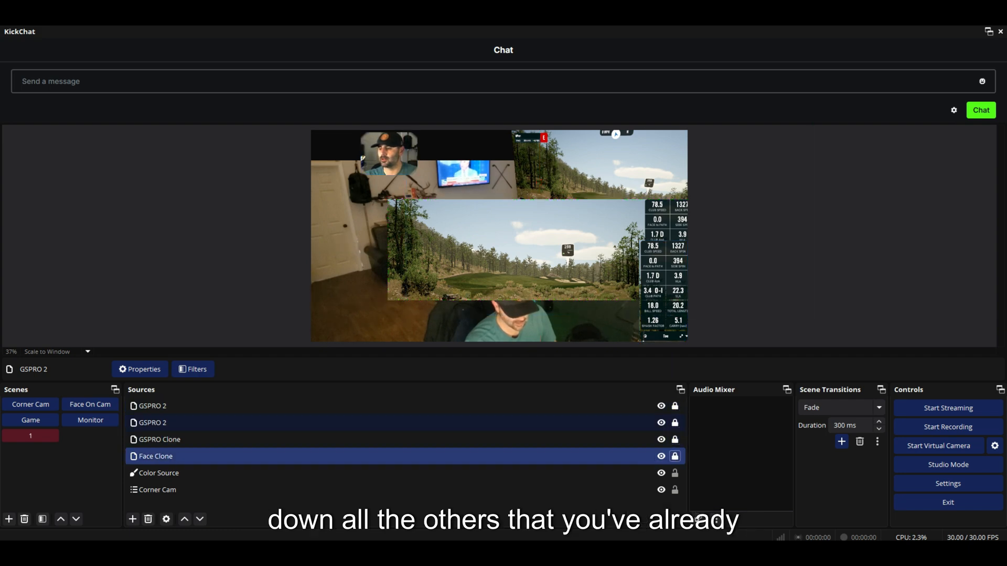
pyautogui.click(675, 473)
pyautogui.click(675, 490)
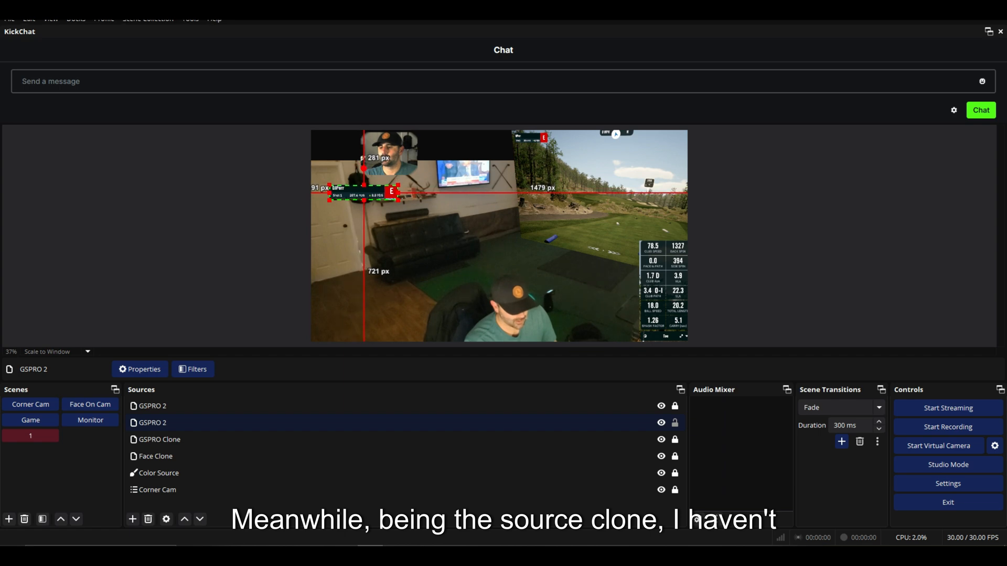
# Move the cropped player-name bar copy of GSPRO 2 into the canvas's upper left corner.
pyautogui.moveTo(363, 193); pyautogui.dragTo(437, 157)
pyautogui.click(472, 210)
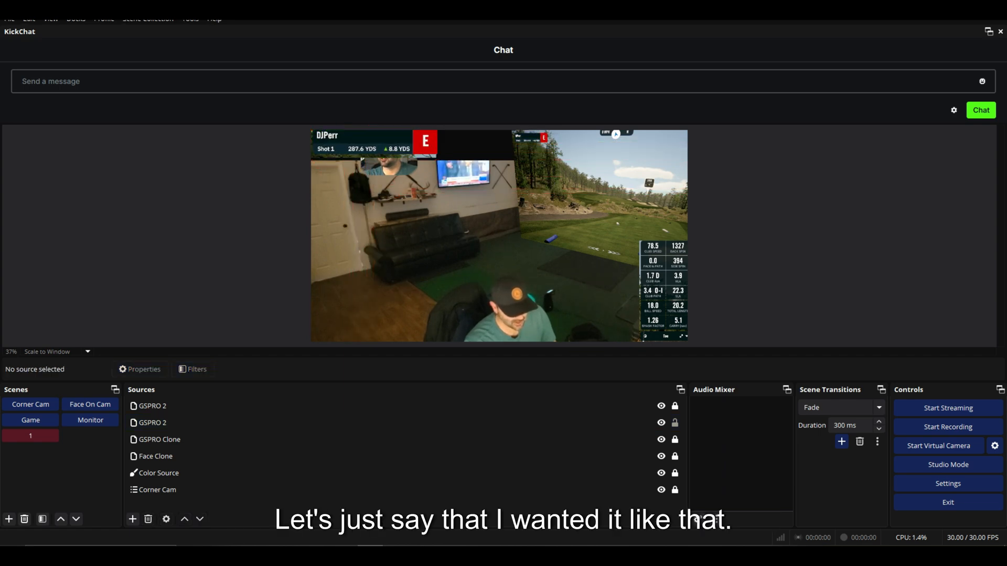
# Unlock Face Clone, move the face cam beside the top player-name bar, and lock the GSPRO 2 source.
pyautogui.click(524, 456)
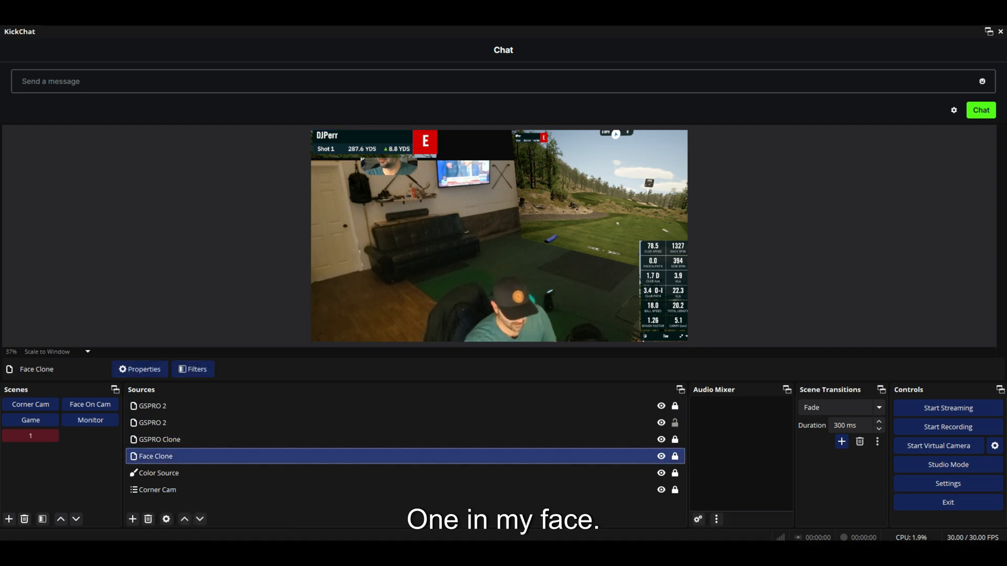
pyautogui.click(675, 456)
pyautogui.moveTo(389, 165); pyautogui.dragTo(475, 162)
pyautogui.click(475, 220)
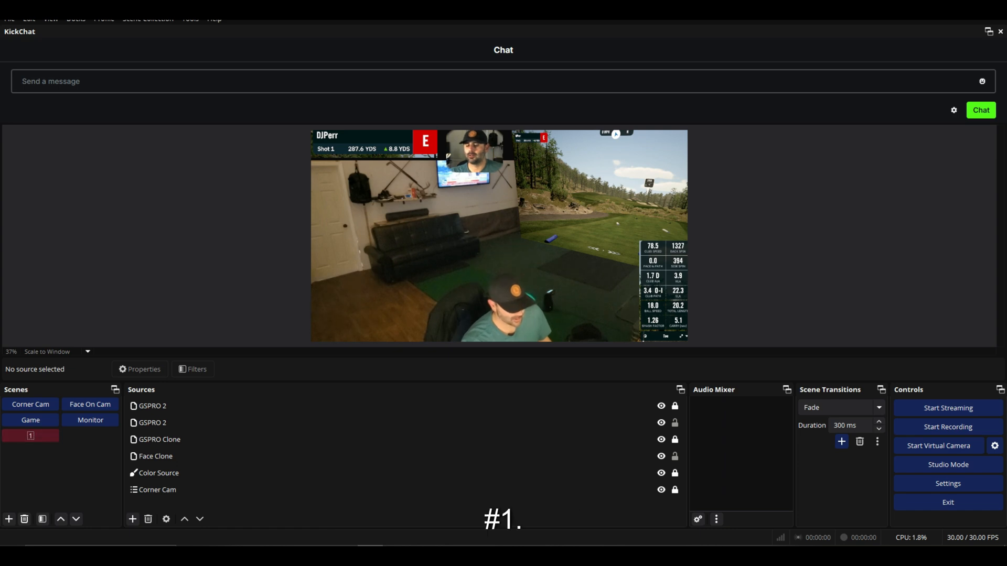
pyautogui.click(675, 423)
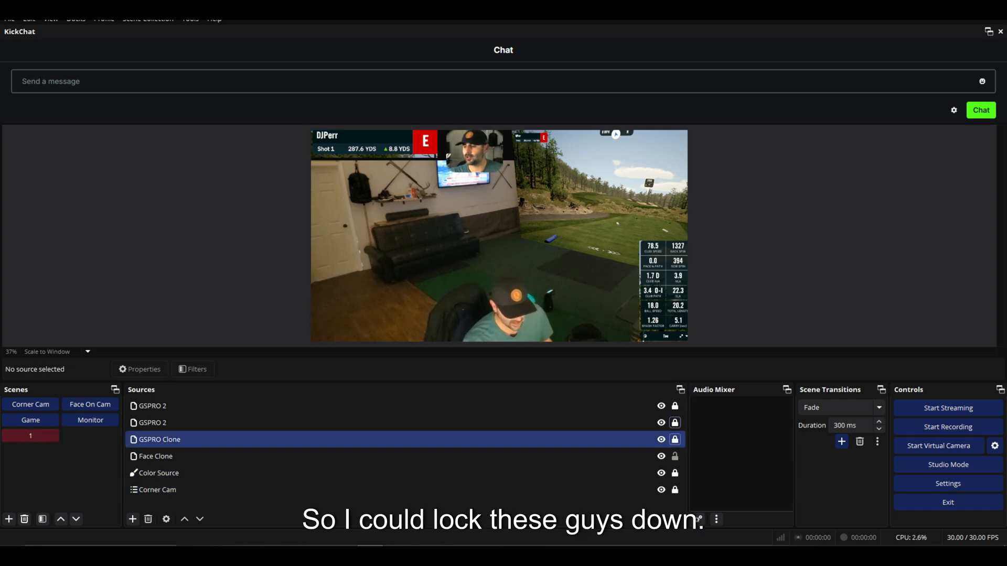